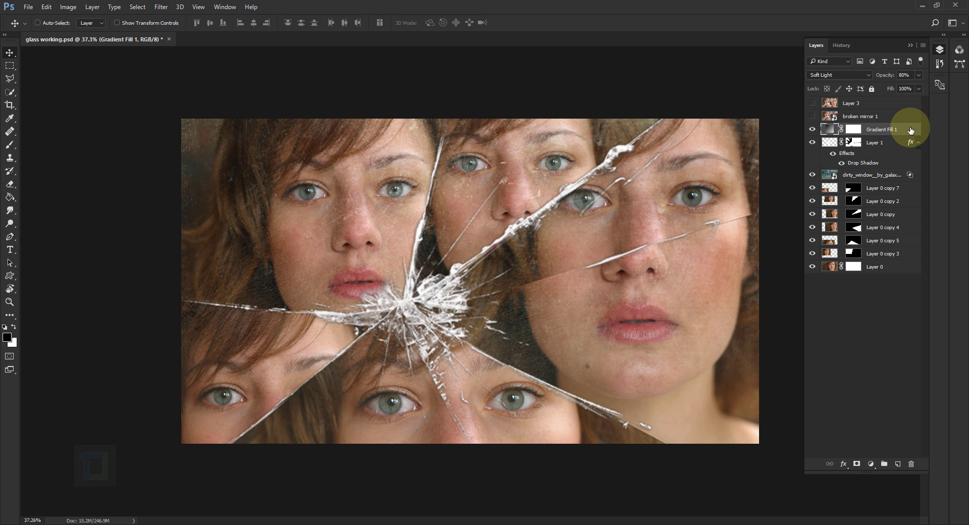
Step: Open adolescent-adult-beautiful-641314 (1).jpg from the broken mirror effect folder
click(29, 7)
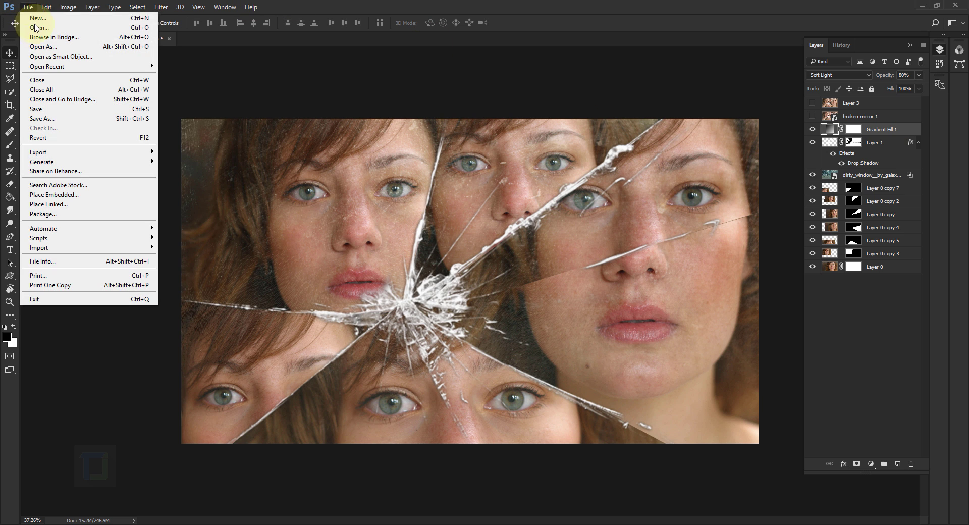
click(39, 28)
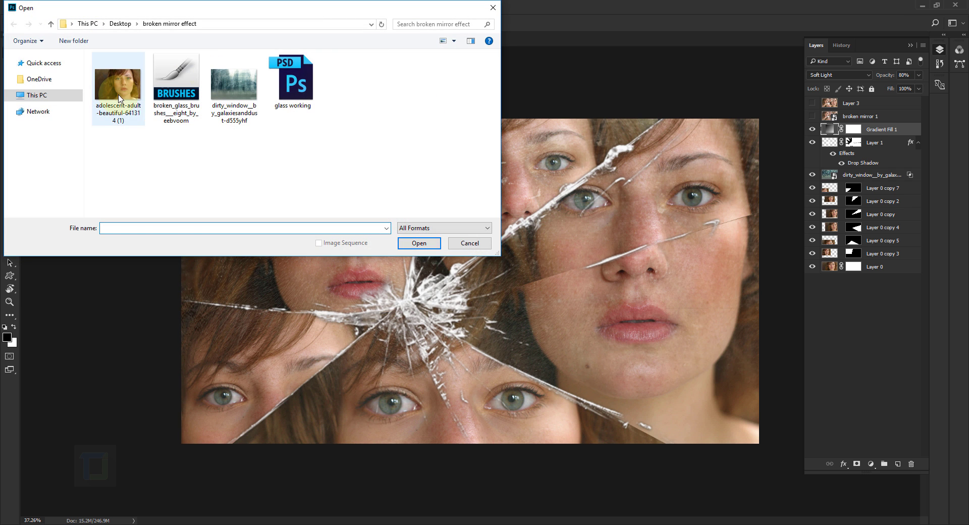
click(118, 85)
click(418, 243)
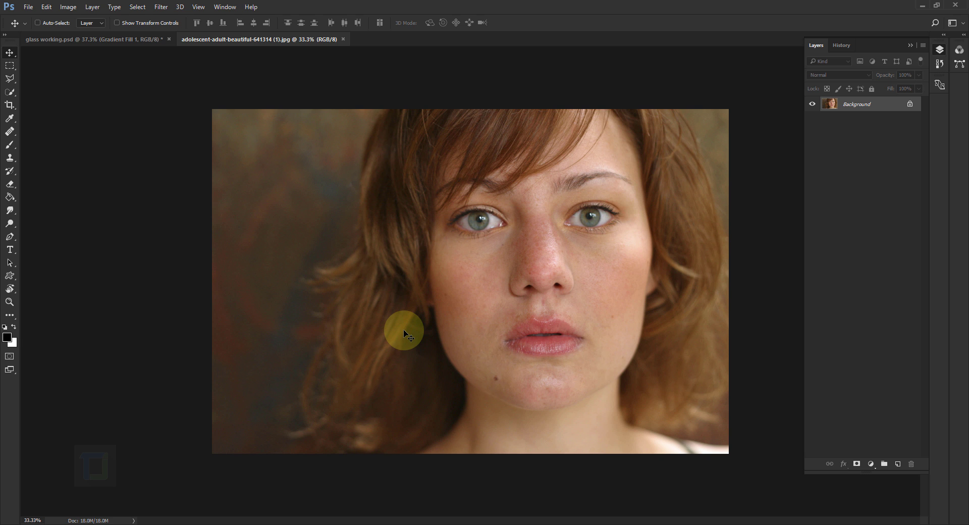
Step: Crop the portrait to a 16:9 ratio, shifting the photo up so the chin stays in frame
click(10, 105)
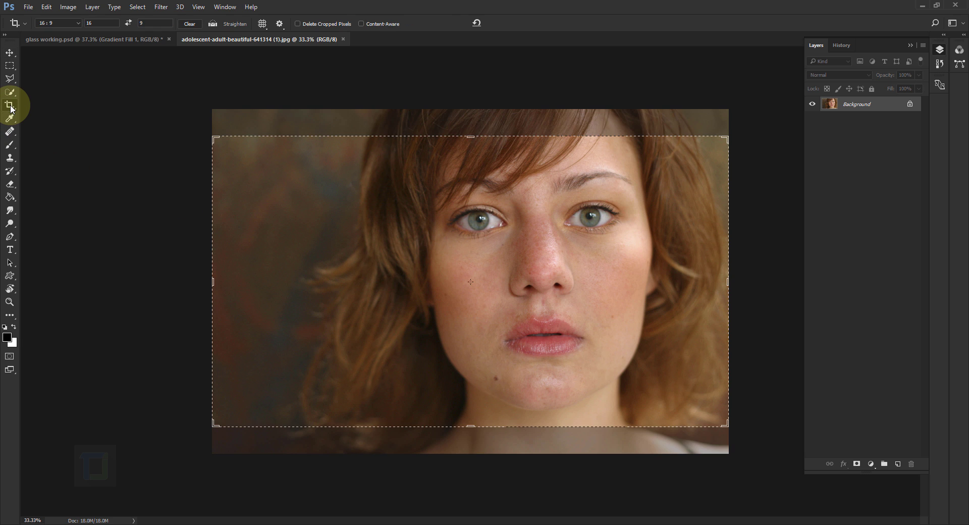
click(55, 23)
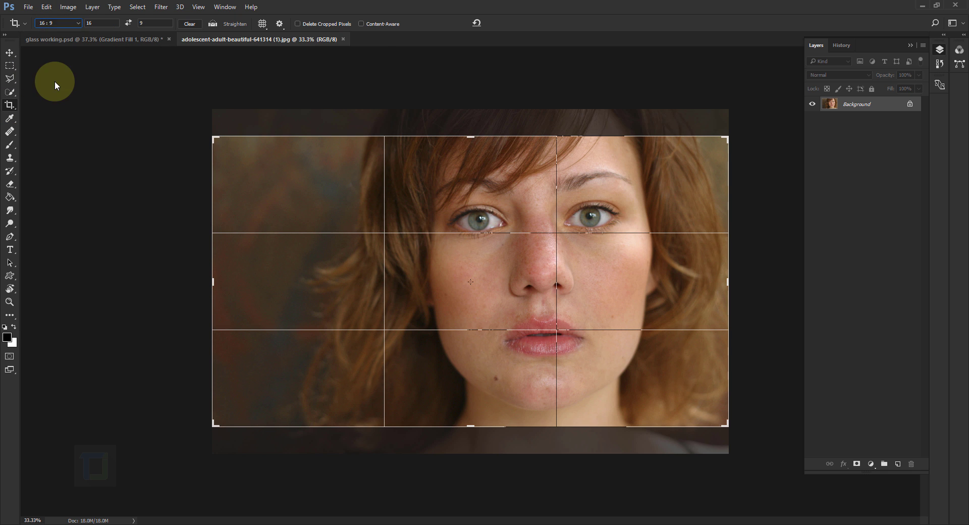
click(54, 80)
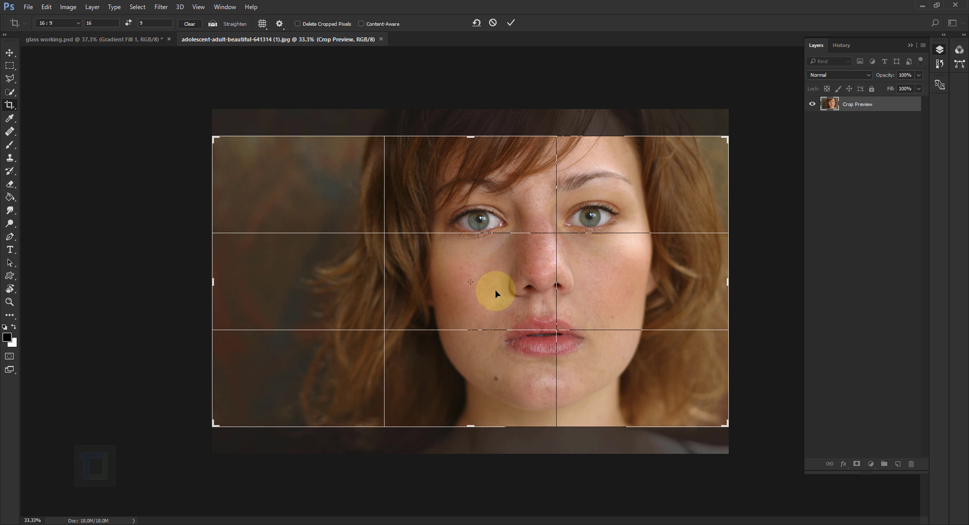
drag(495, 290, 495, 274)
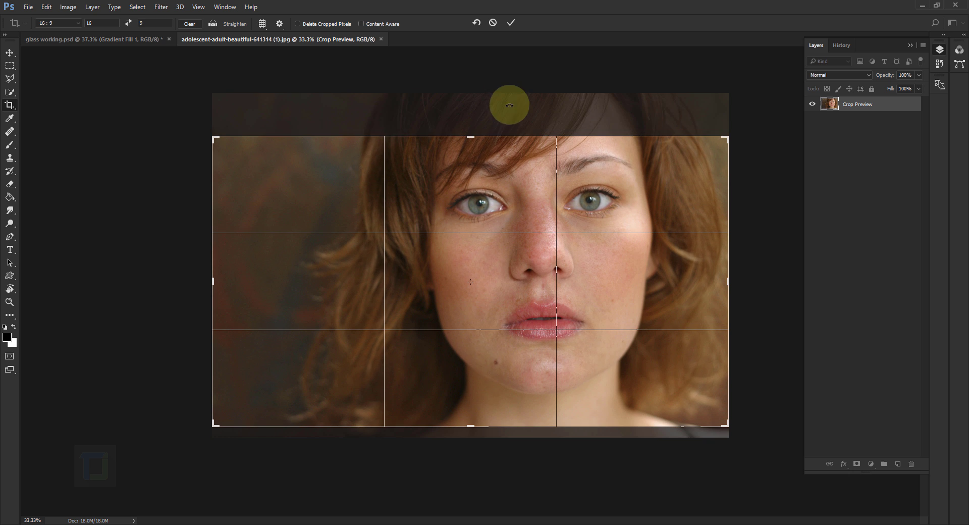
click(511, 23)
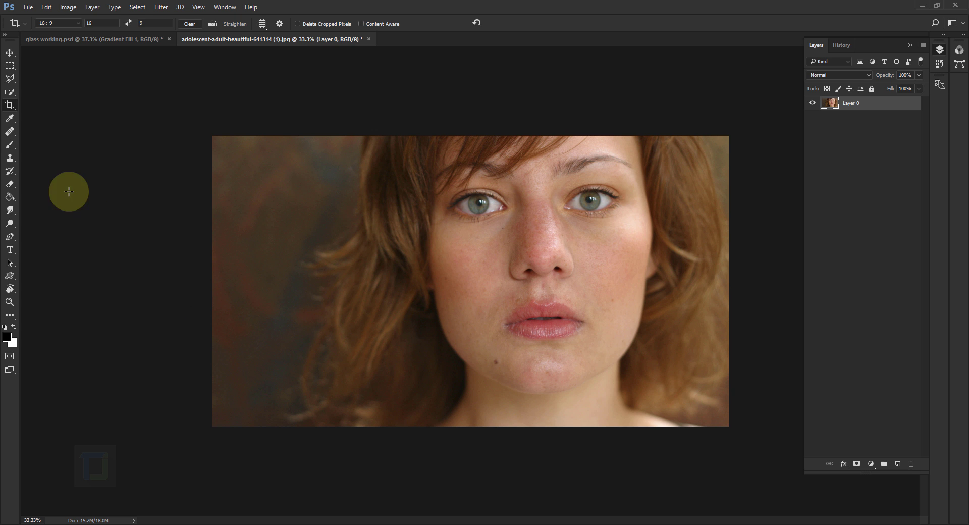
Step: Select the Brush tool with the 918 crack brush tip
click(13, 146)
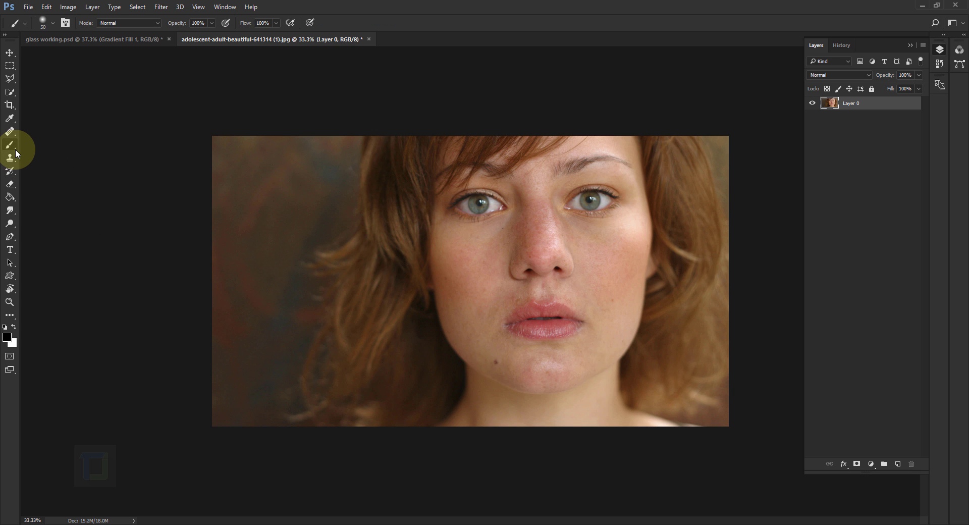
click(50, 22)
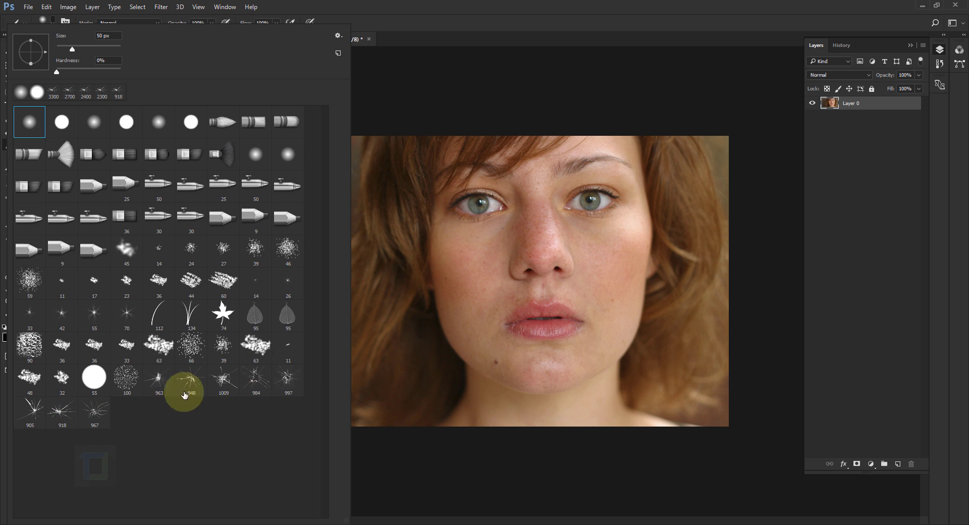
click(69, 414)
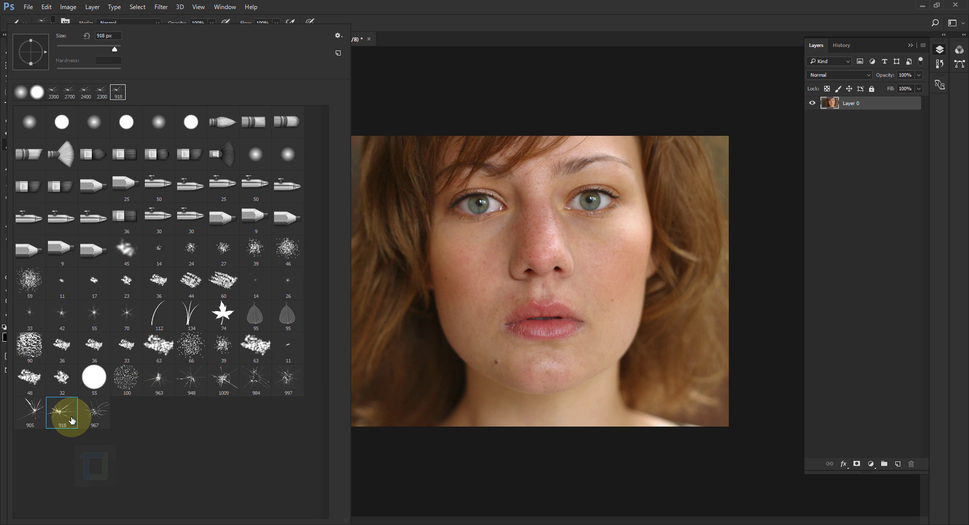
click(519, 5)
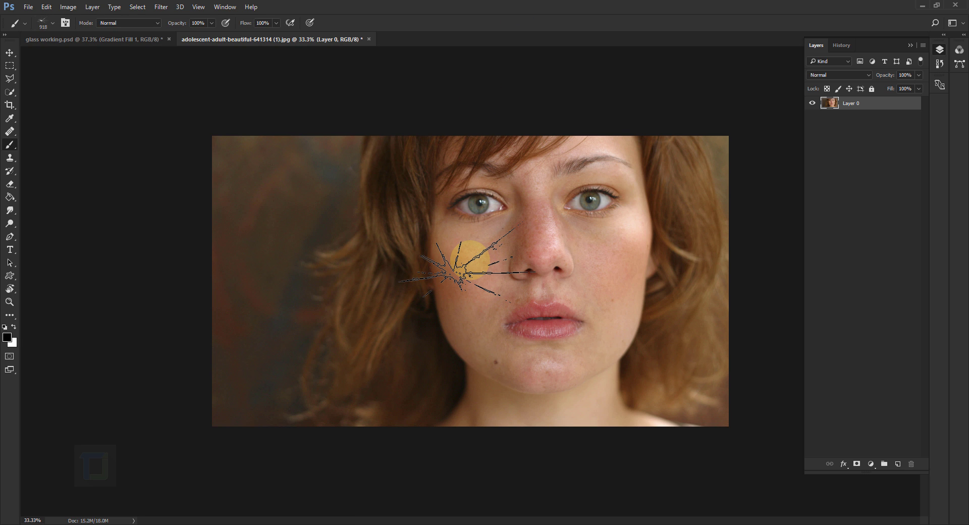
Step: On a new layer, stamp a white crack burst at size 1300 over the left cheek
click(899, 465)
click(454, 186)
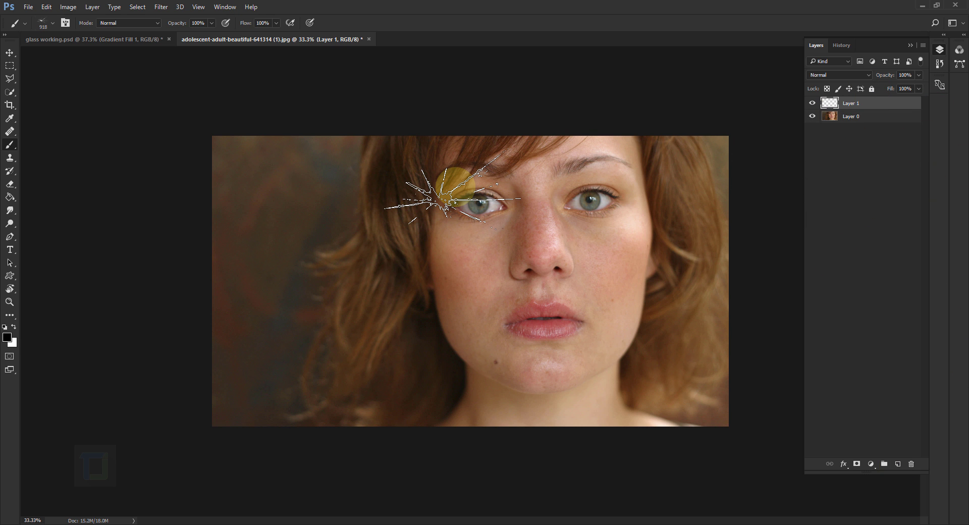
key(ctrl+z)
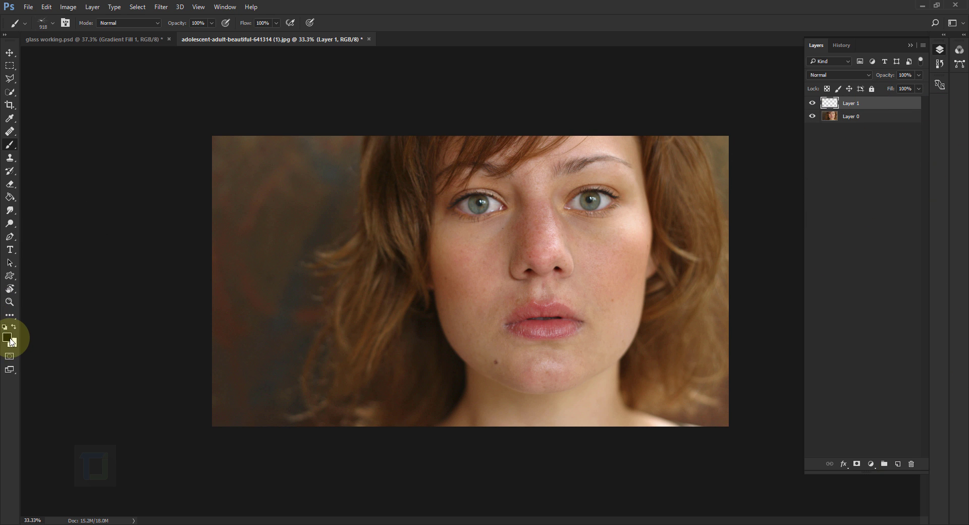
click(13, 328)
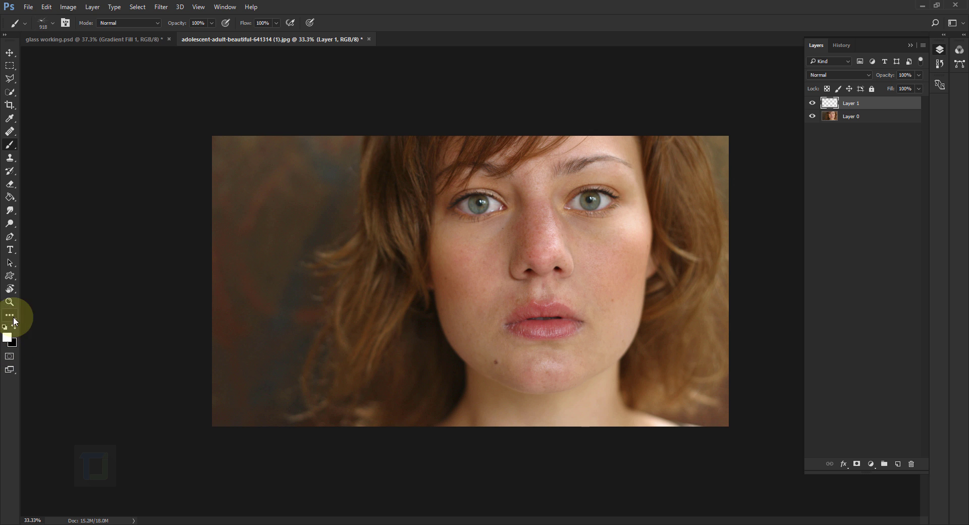
key(bracketright)
key(bracketright)
key(bracketright)
key(bracketright)
key(bracketright)
key(bracketright)
key(bracketright)
key(bracketright)
key(bracketright)
key(bracketright)
key(bracketright)
key(bracketright)
key(bracketright)
key(bracketright)
key(bracketright)
key(bracketright)
key(bracketright)
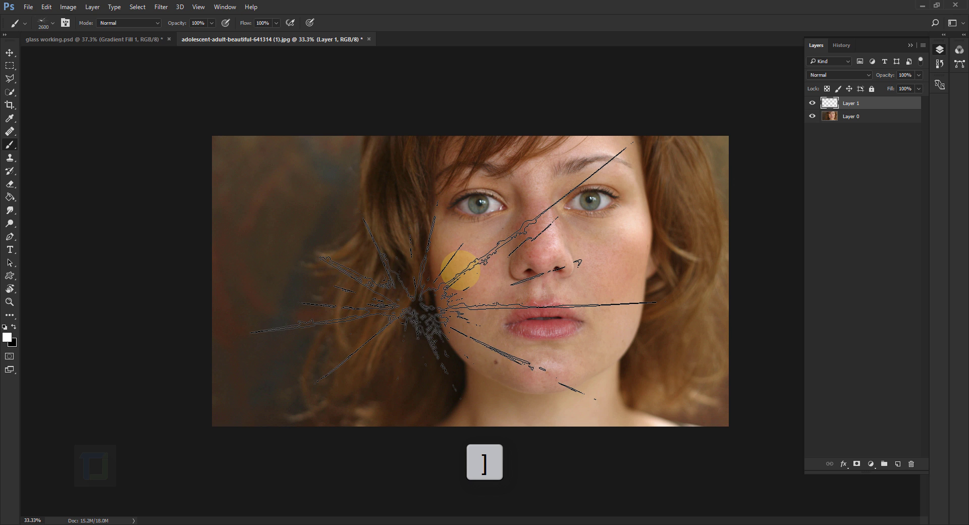
click(460, 270)
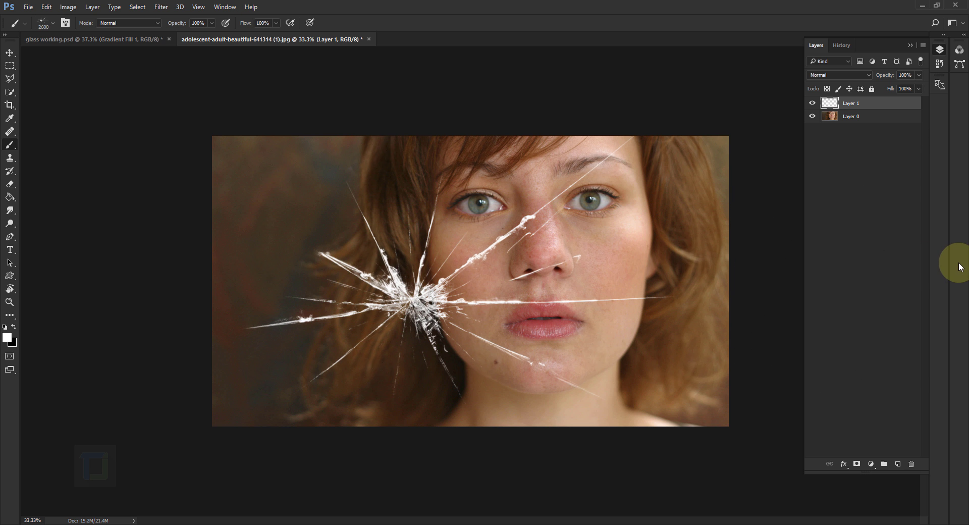
key(ctrl+t)
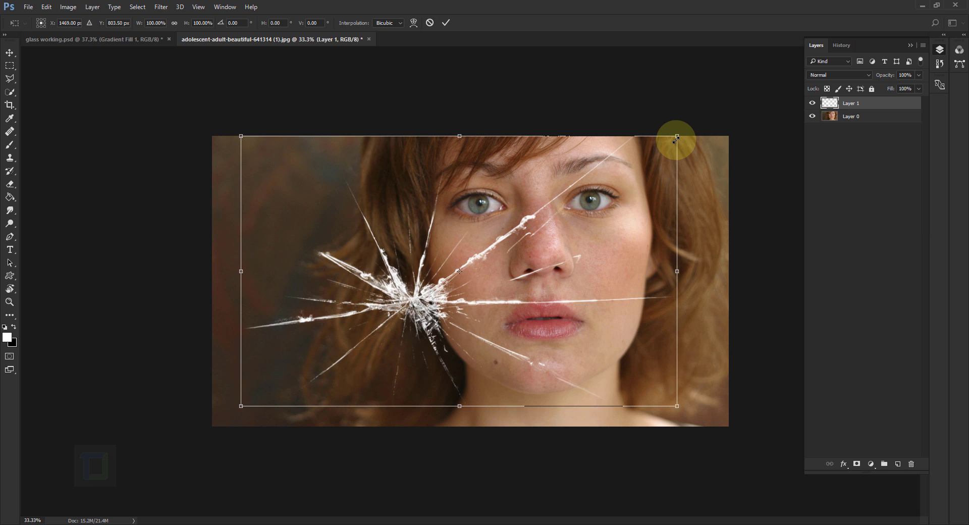
Step: Scale the crack layer proportionally to about 108% and reposition it so shards reach the edges
key(shift)
drag(677, 136, 736, 100)
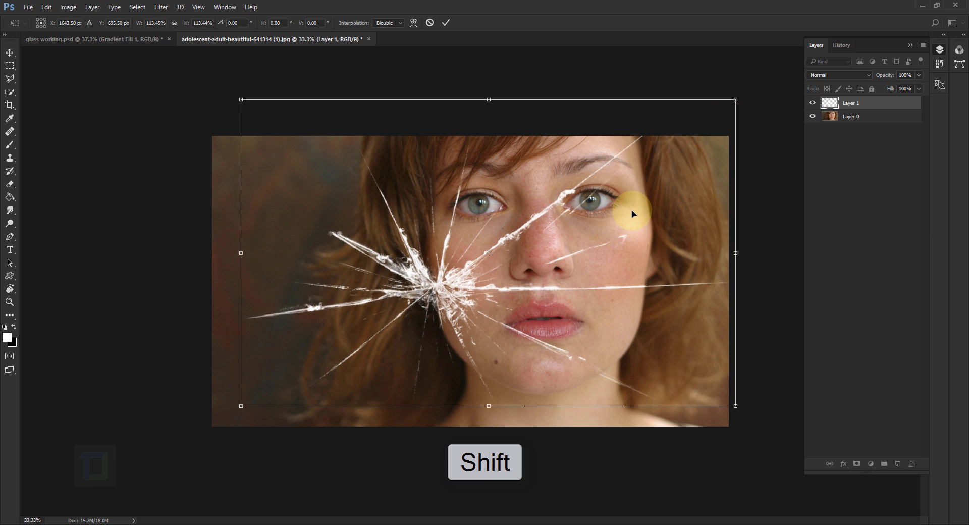
drag(632, 213, 614, 225)
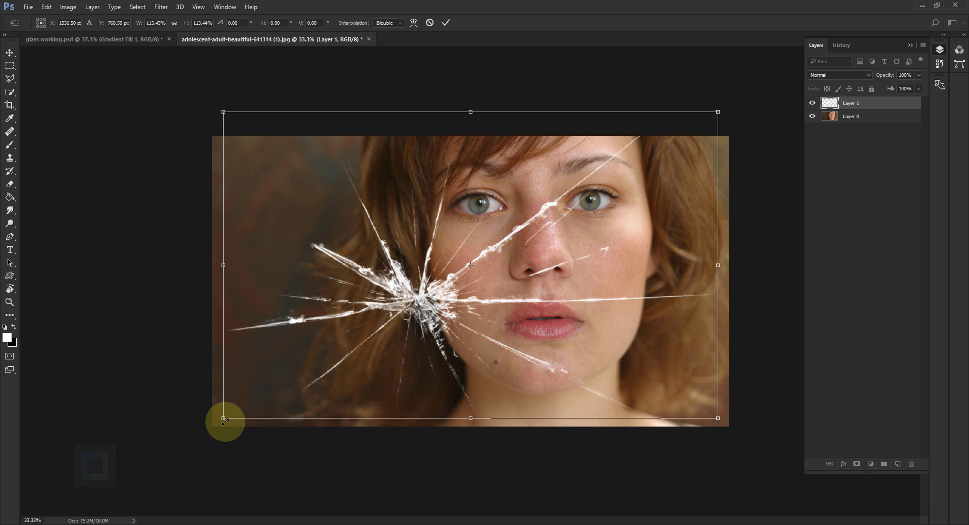
drag(223, 419, 194, 436)
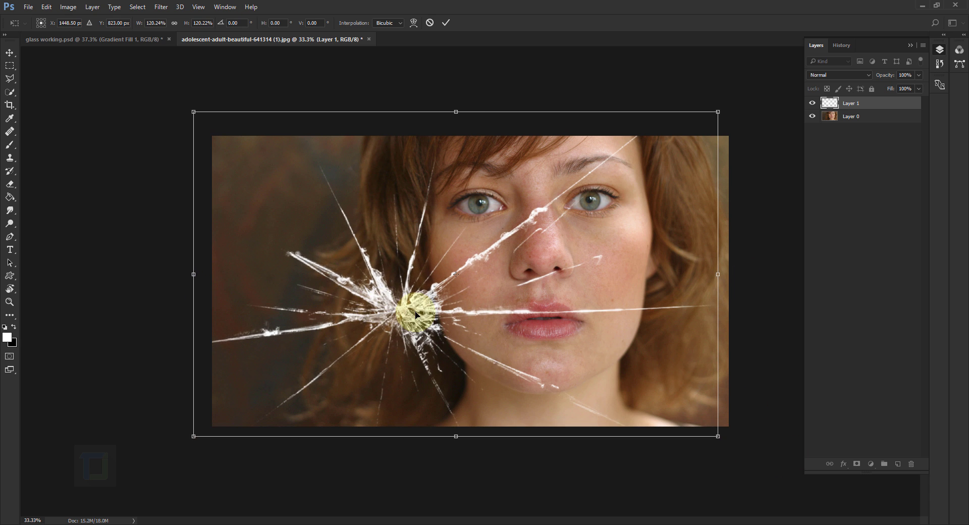
drag(718, 112, 750, 77)
drag(167, 444, 144, 447)
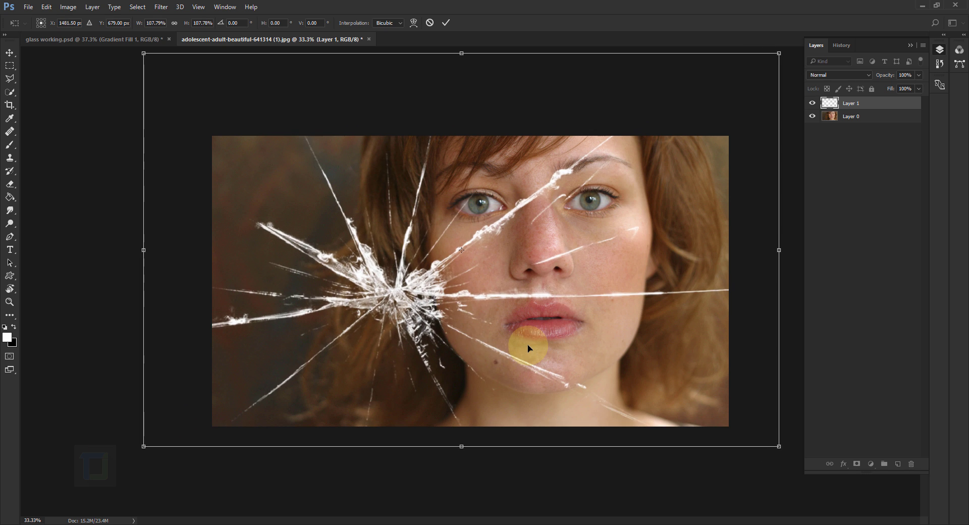
drag(528, 345, 467, 310)
key(Return)
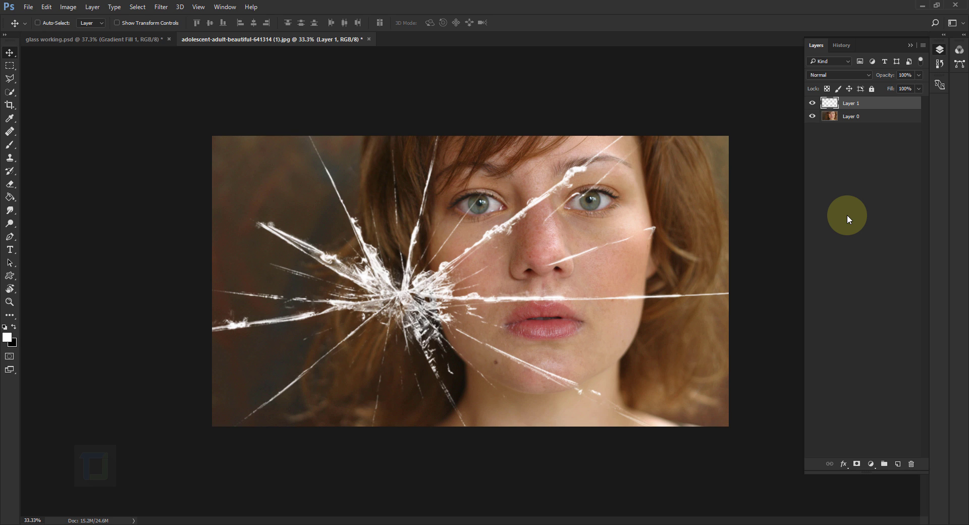
Step: Erase the crack lines near the chin and the upper part of the top crack
click(11, 184)
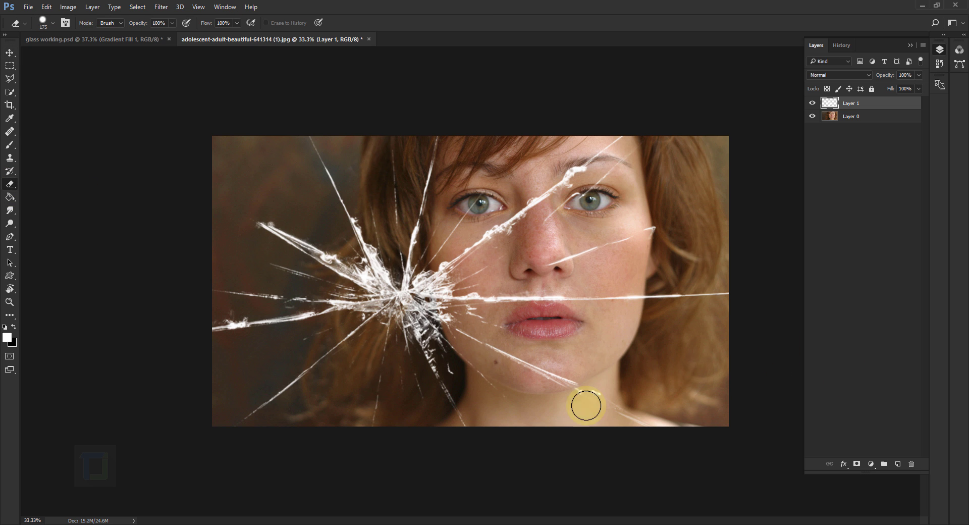
mouse_move(481, 285)
mouse_down()
mouse_move(466, 299)
mouse_move(745, 295)
mouse_up()
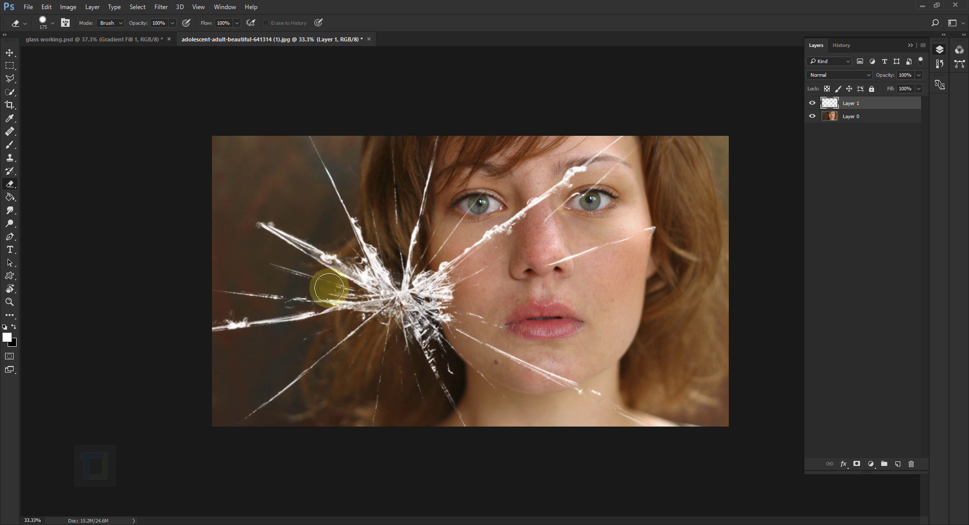
mouse_move(309, 158)
mouse_down()
mouse_move(346, 236)
mouse_move(326, 156)
mouse_move(357, 228)
mouse_move(327, 208)
mouse_move(350, 182)
mouse_up()
right_click(350, 183)
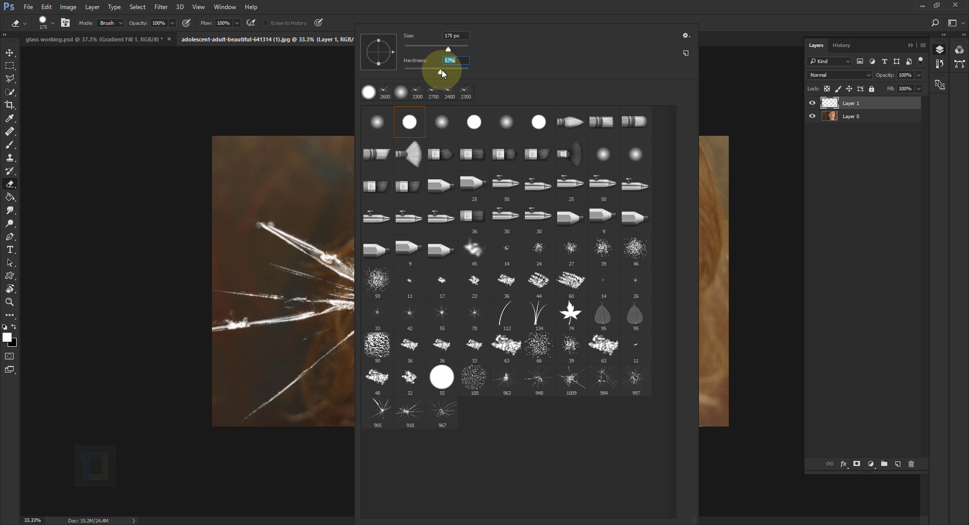
click(396, 6)
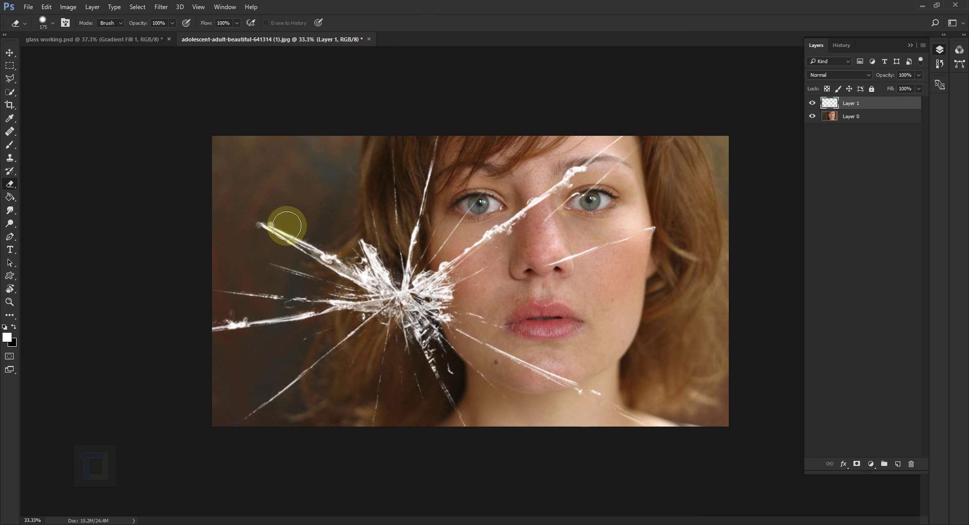
Step: Erase the crack reaching upper left plus the lower-left and bottom crack ends
mouse_move(296, 222)
mouse_down()
mouse_move(272, 227)
mouse_move(350, 238)
mouse_up()
key(bracketright)
key(bracketright)
key(bracketright)
key(bracketright)
key(bracketright)
key(bracketright)
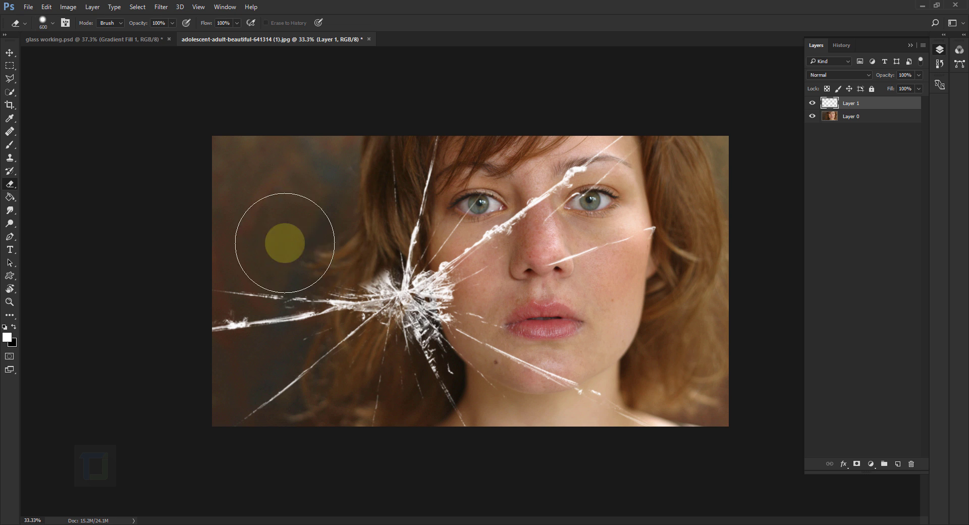
key(bracketleft)
key(bracketleft)
key(bracketleft)
key(bracketleft)
key(bracketleft)
key(bracketleft)
drag(212, 335, 349, 317)
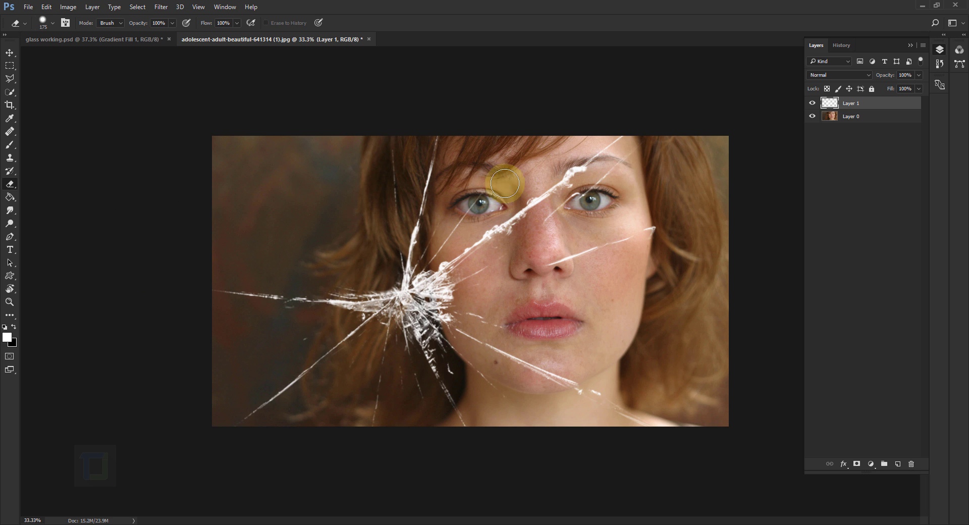
drag(454, 425, 451, 406)
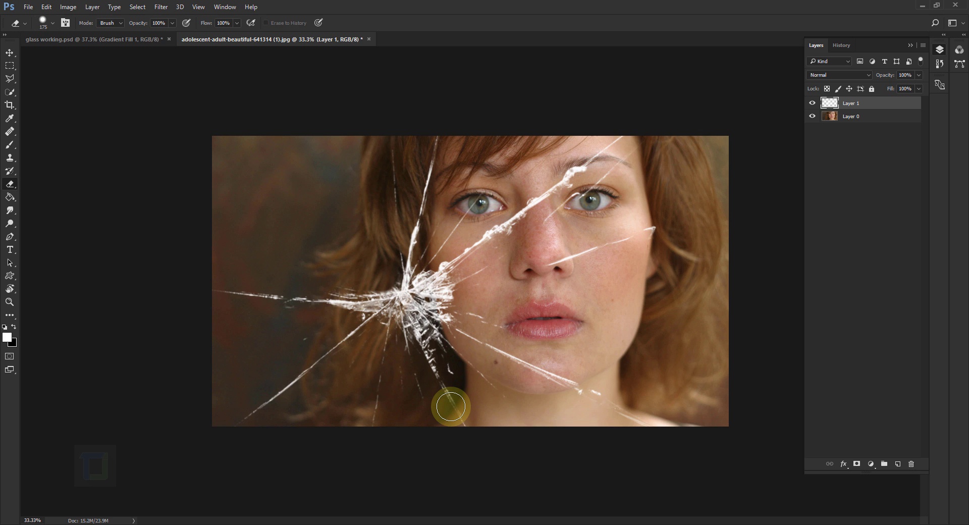
click(860, 120)
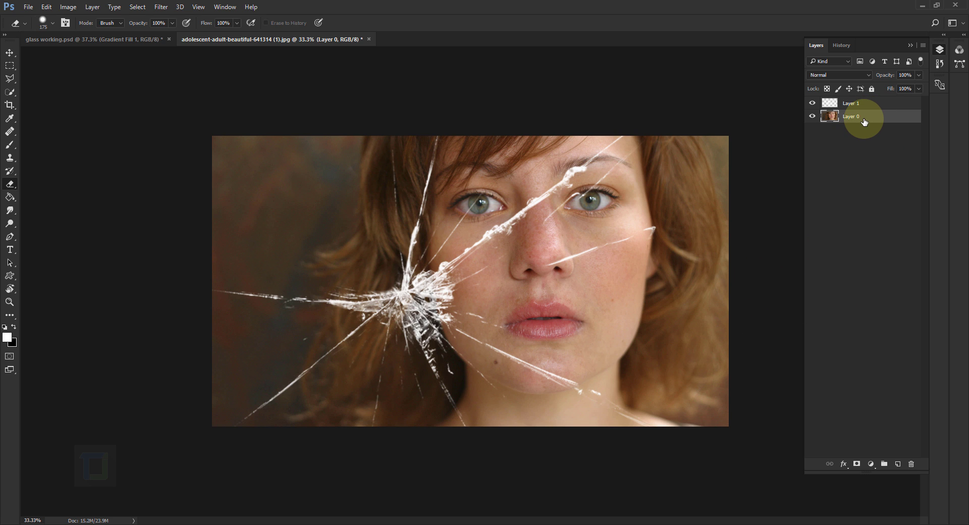
Step: Duplicate the portrait, scale the copy to about 69% and move it up-left
key(ctrl+j)
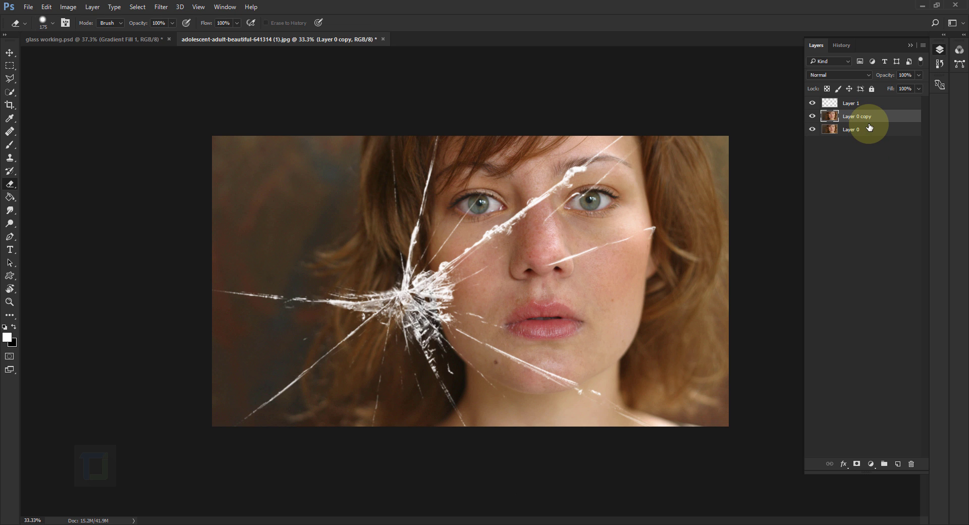
key(ctrl+t)
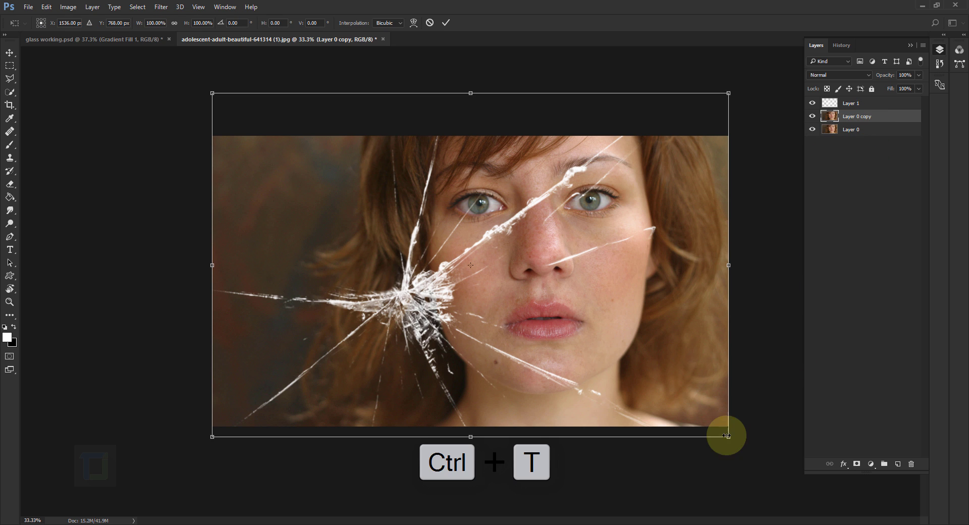
drag(730, 440, 559, 352)
drag(496, 244, 402, 275)
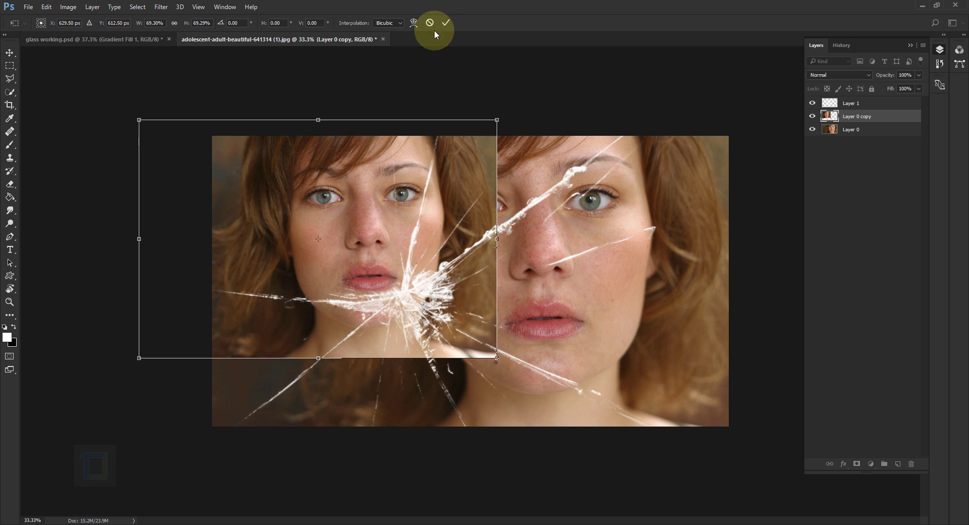
click(448, 22)
key(e)
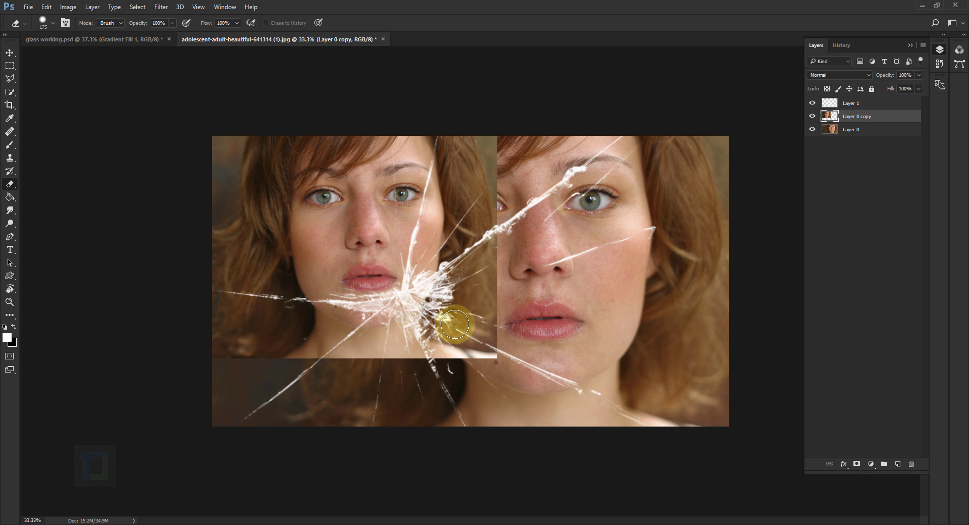
Step: Mask Layer 0 copy to a polygonal wedge left of the shatter centre
click(10, 79)
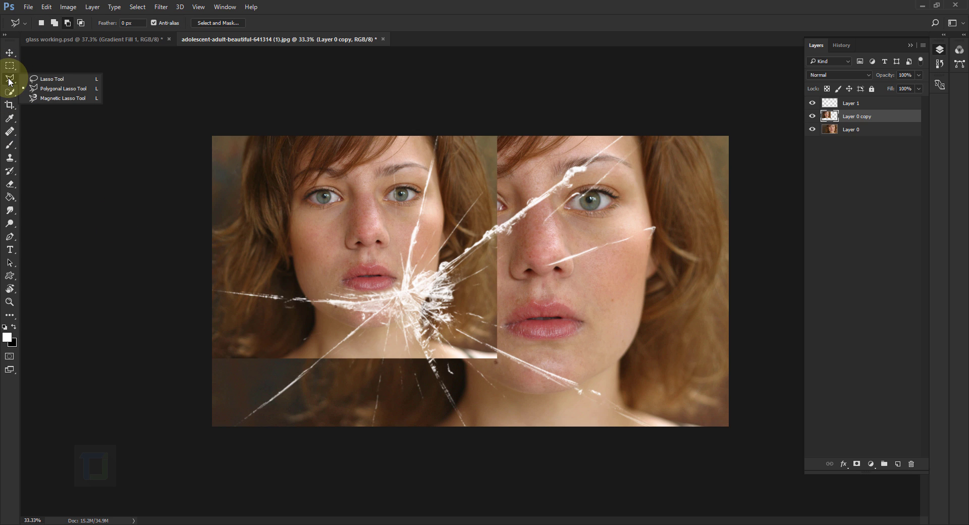
click(59, 92)
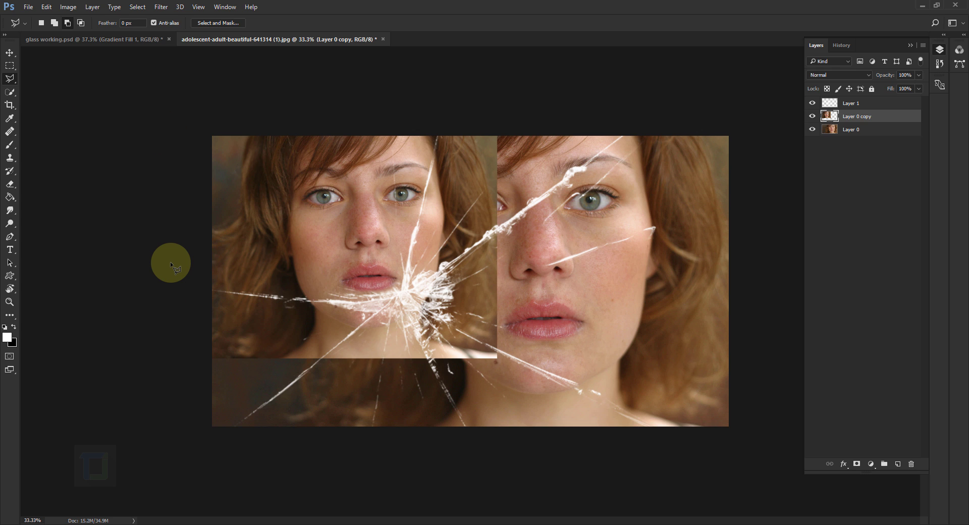
click(177, 286)
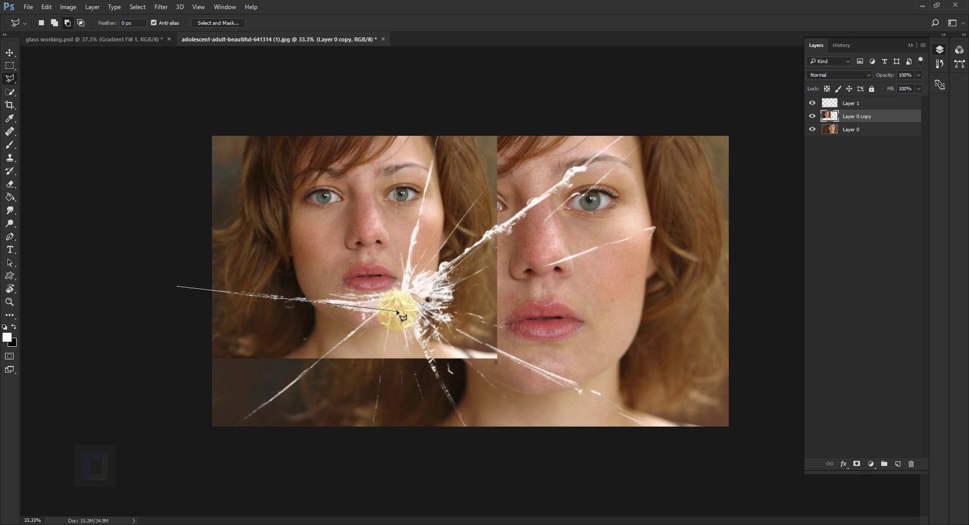
click(450, 89)
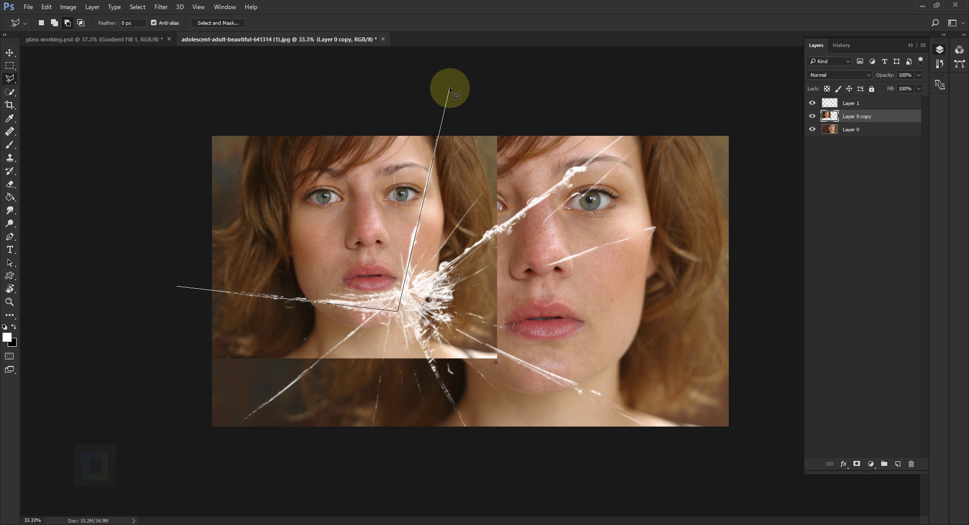
click(136, 101)
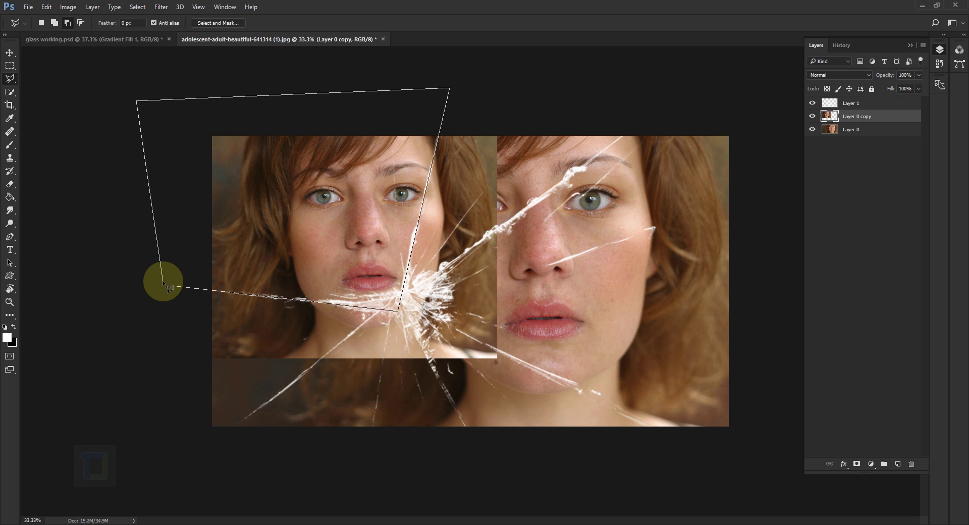
double_click(163, 282)
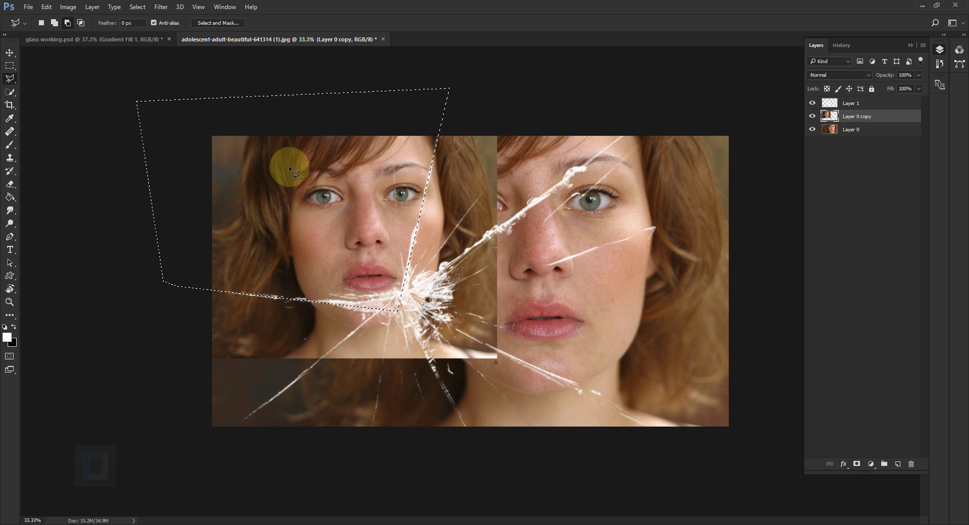
click(857, 463)
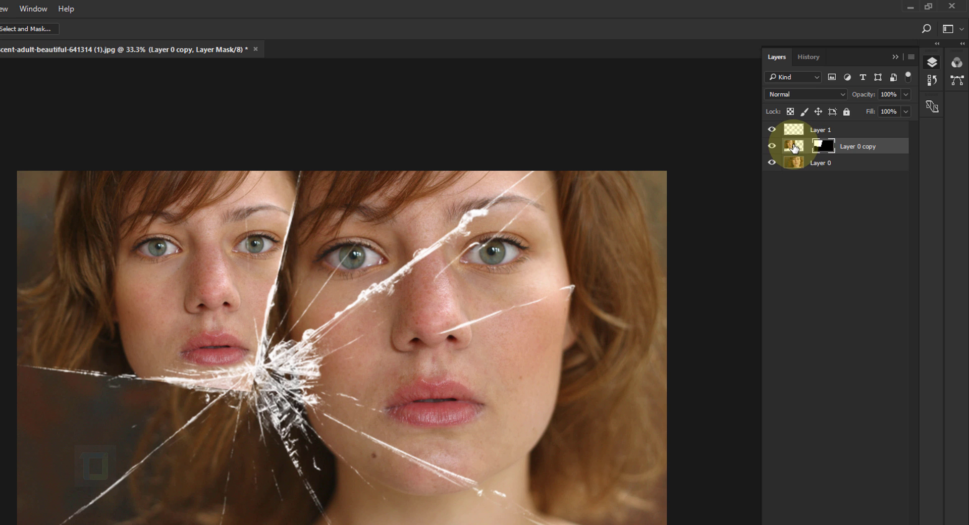
Step: Slightly enlarge the masked face copy and nudge it left
click(800, 145)
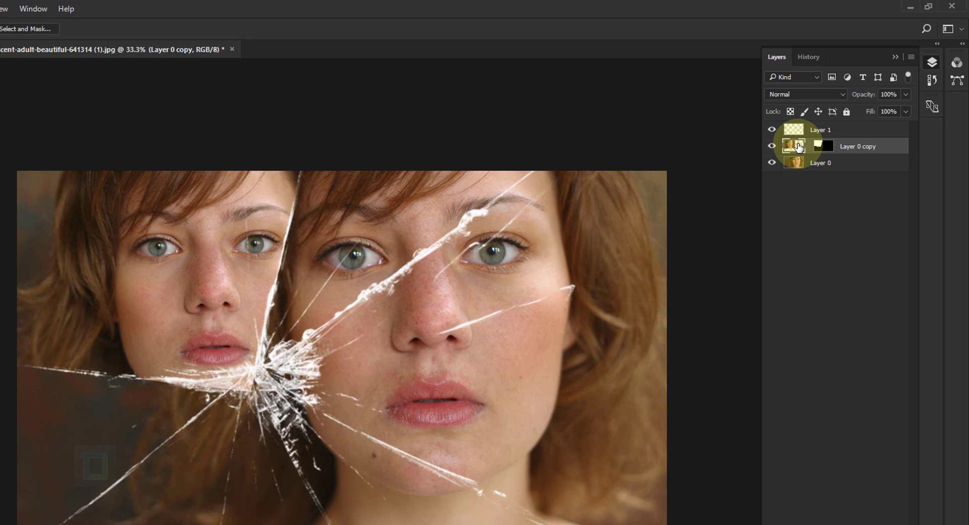
key(ctrl+t)
mouse_move(352, 274)
mouse_down()
mouse_move(324, 255)
mouse_move(344, 275)
mouse_up()
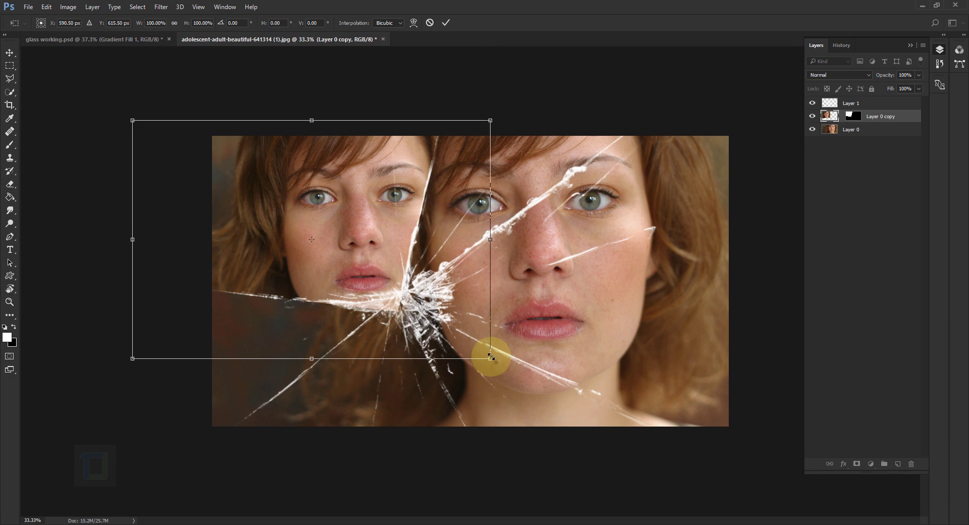
drag(490, 358, 493, 359)
drag(408, 303, 411, 303)
click(446, 23)
key(l)
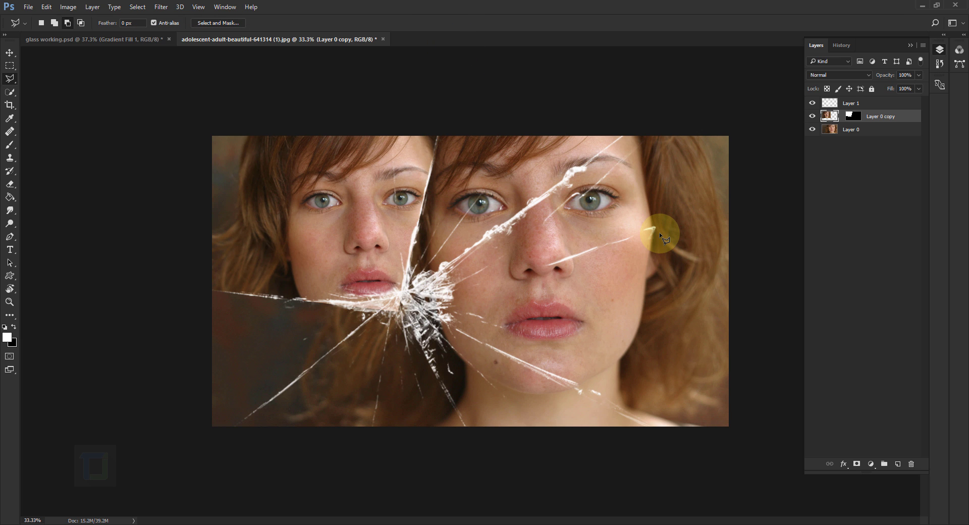
Step: Duplicate Layer 0 as Layer 0 copy 2, scaled to about 99% and shifted down
click(871, 132)
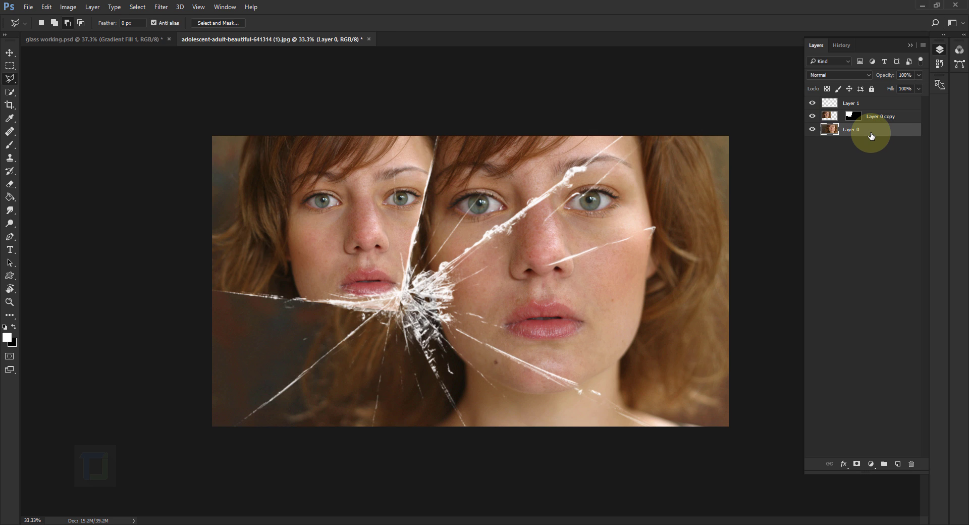
key(ctrl+j)
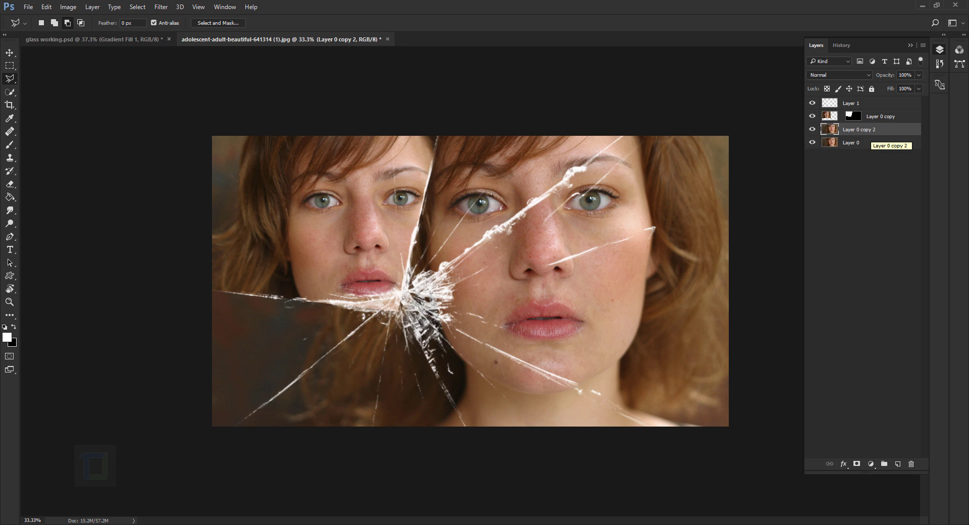
key(ctrl+t)
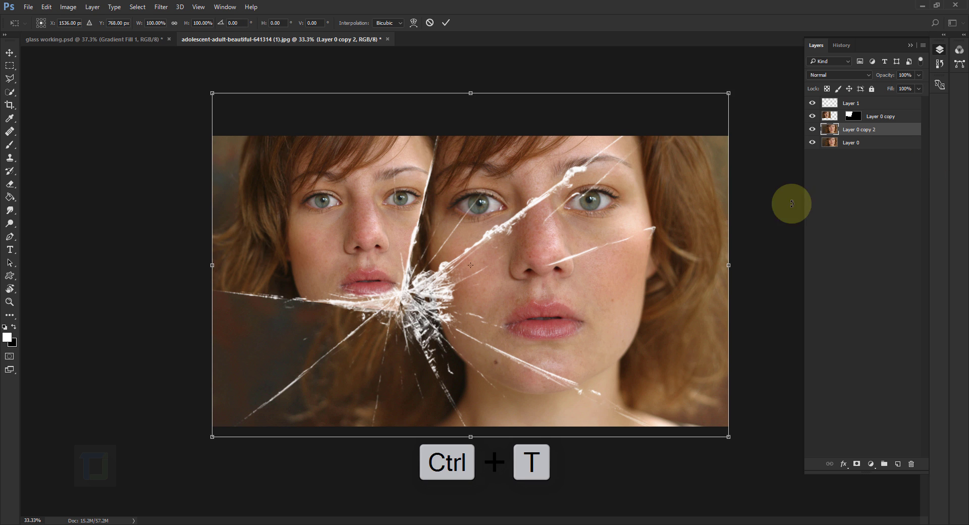
drag(730, 93, 553, 205)
drag(475, 267, 491, 385)
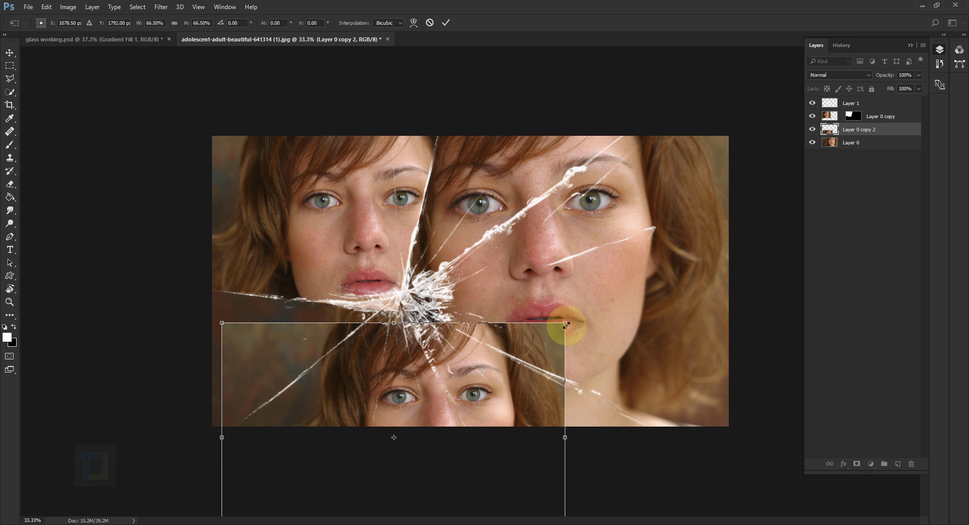
drag(566, 323, 674, 318)
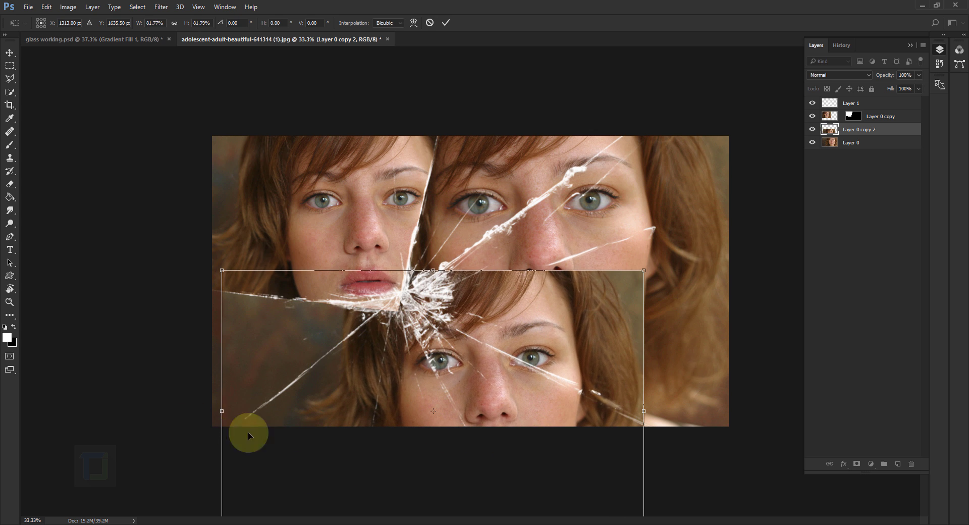
drag(389, 383, 334, 409)
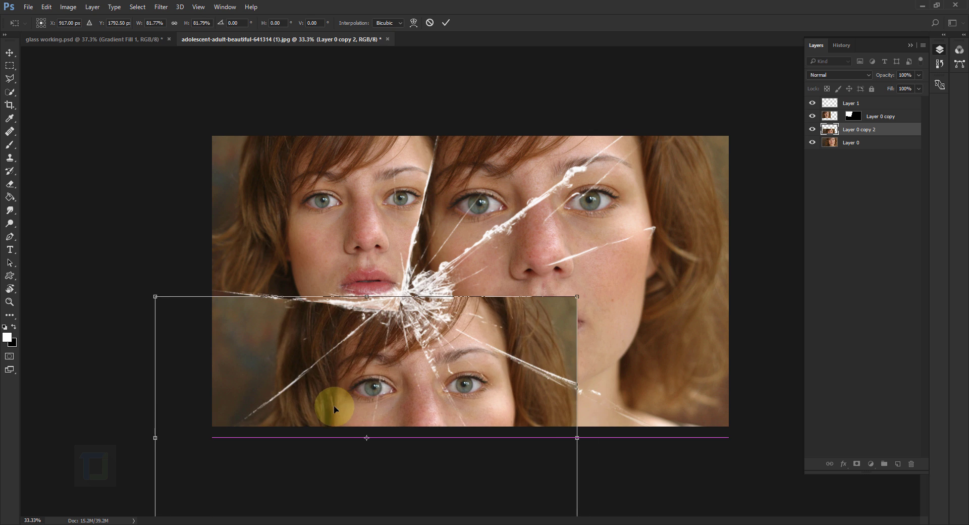
drag(577, 296, 660, 260)
drag(575, 328, 563, 349)
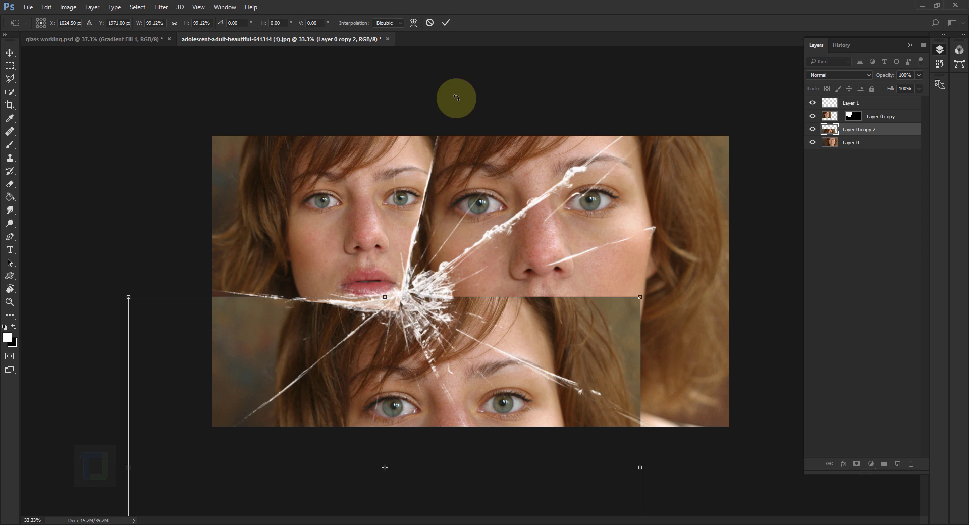
click(445, 23)
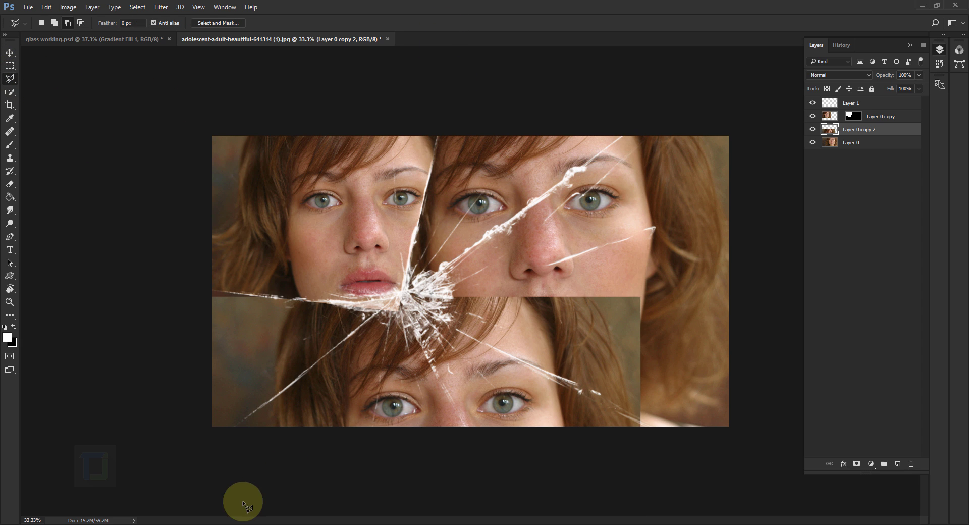
Step: Mask Layer 0 copy 2 to a polygonal wedge below the crack centre
click(216, 446)
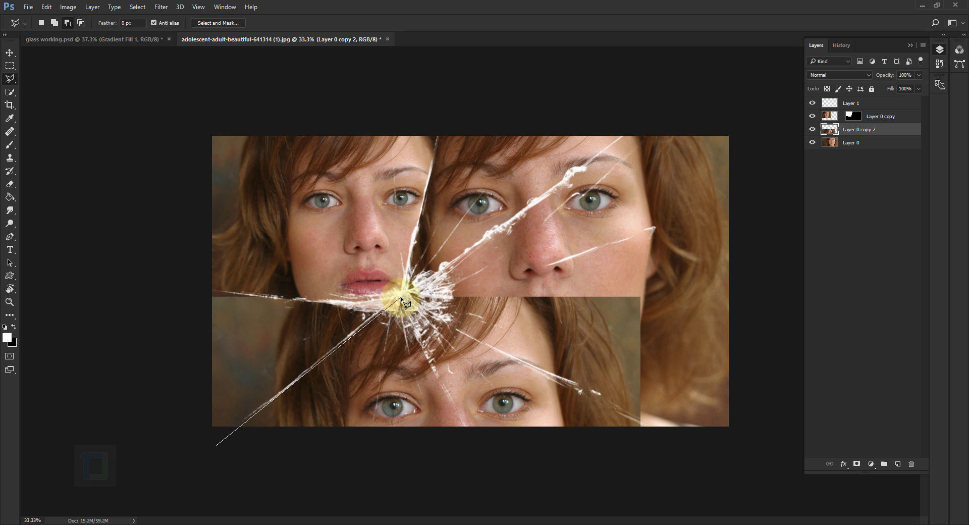
click(701, 453)
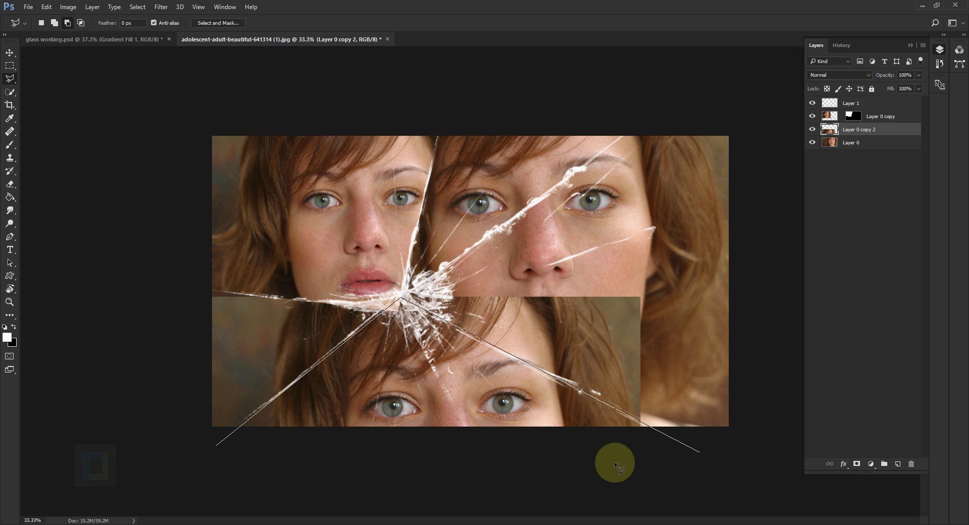
click(209, 456)
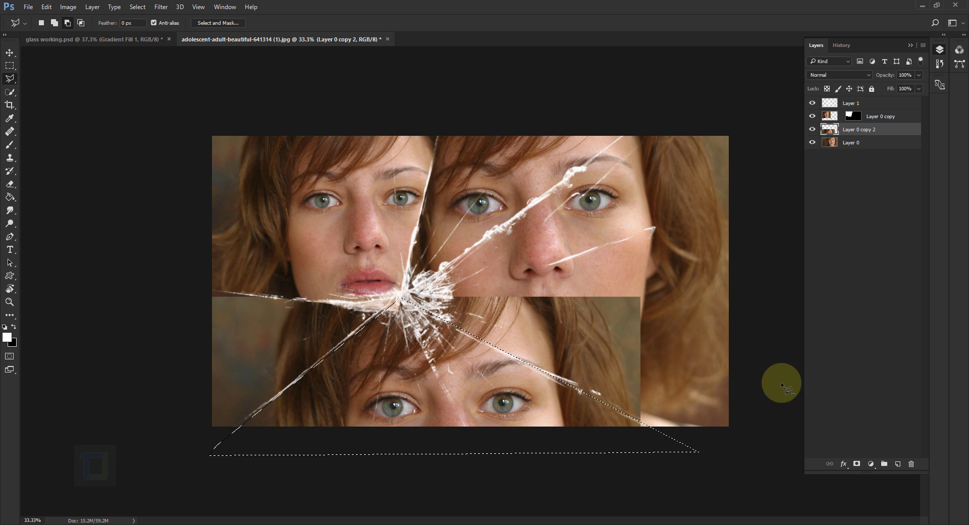
click(856, 464)
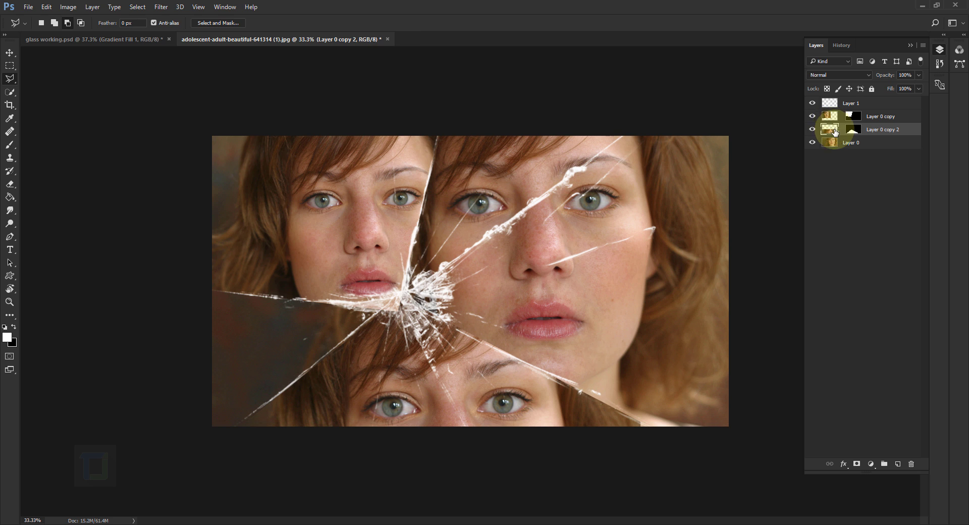
Step: Scale the Layer 0 copy 2 shard to about 104.5% and shift it up-left
drag(836, 132, 824, 121)
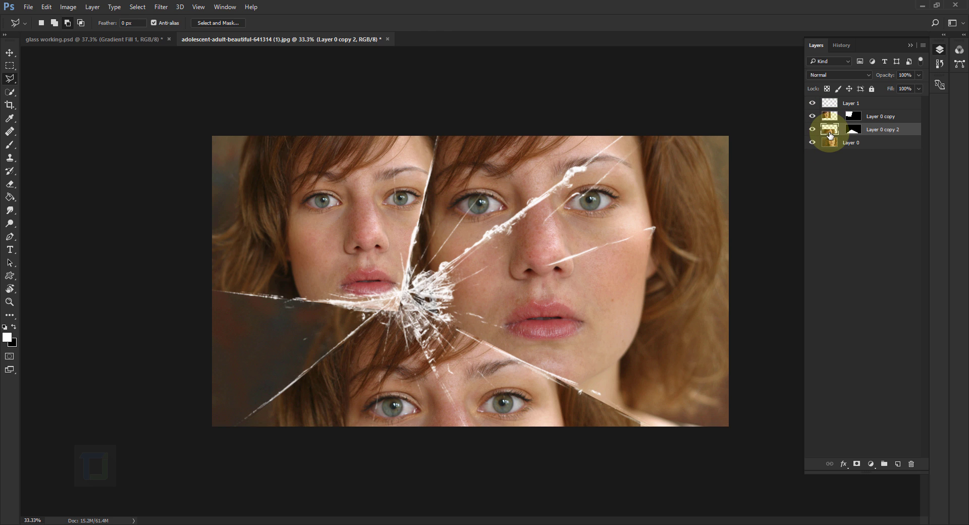
key(ctrl+t)
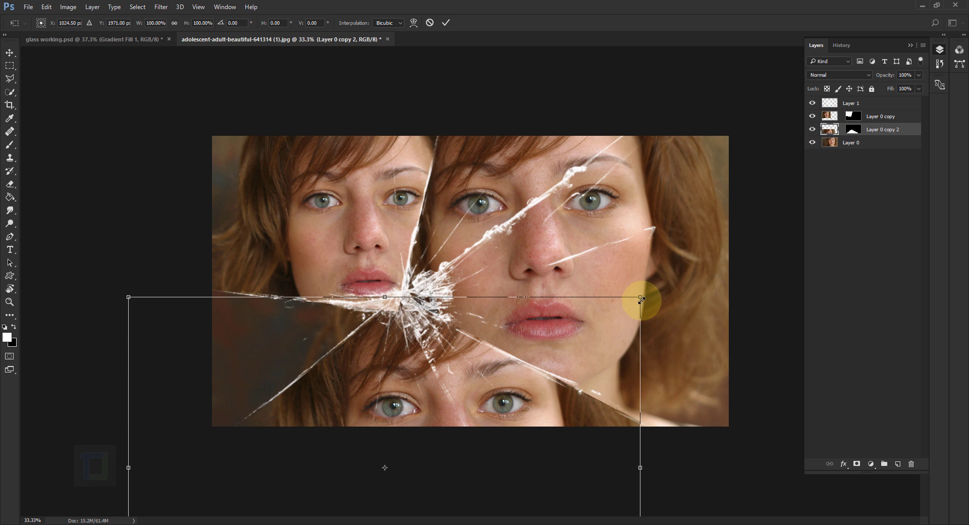
drag(641, 299, 652, 289)
drag(612, 320, 601, 309)
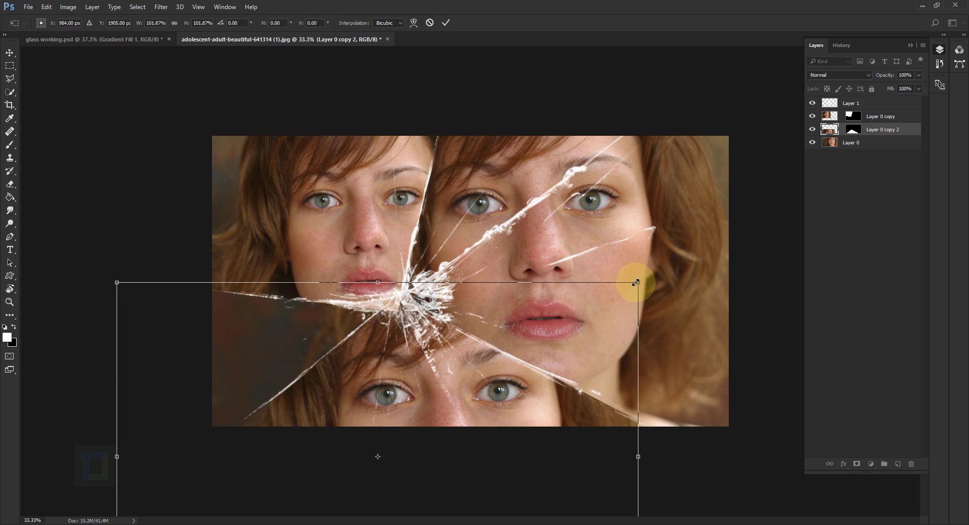
drag(637, 282, 651, 281)
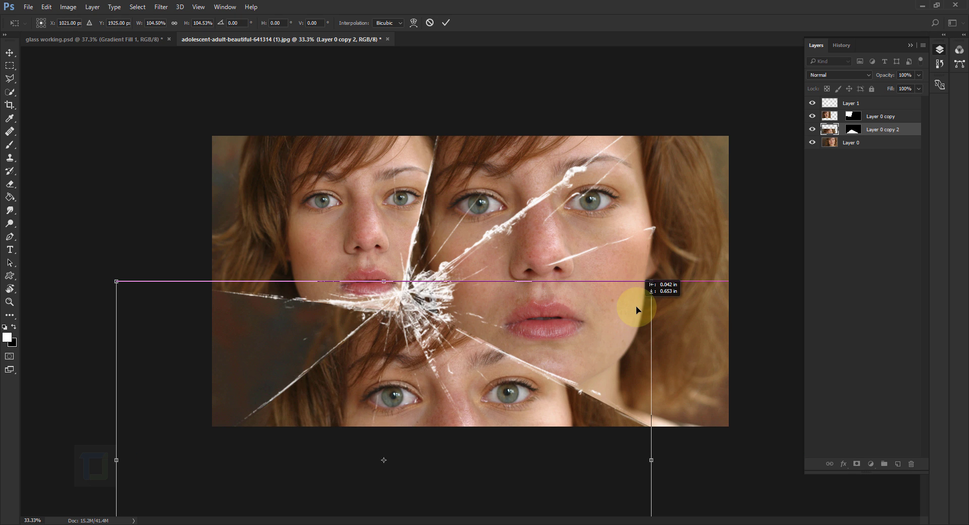
click(443, 27)
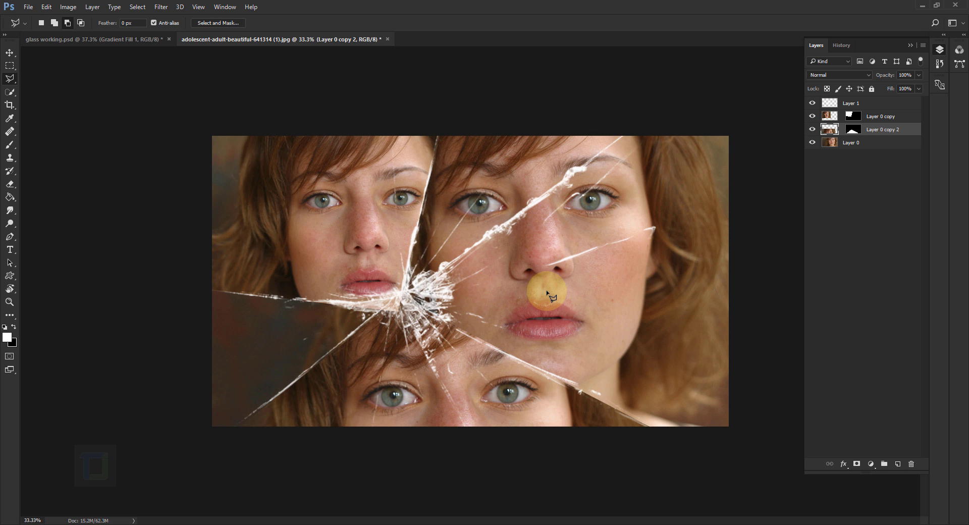
Step: Add Layer 0 copy 3, shrunk and moved down-left, masked to the lower-left wedge
click(853, 143)
key(ctrl+j)
key(ctrl+t)
drag(256, 437, 344, 365)
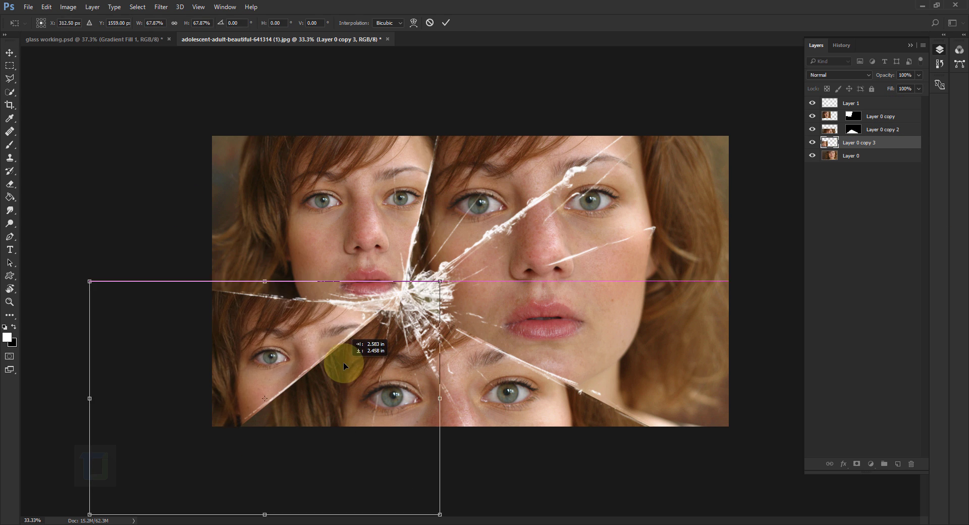
key(Return)
double_click(385, 311)
click(856, 463)
Step: Add Layer 0 copy 4, shrunk toward the top middle and nudged up-right
click(851, 156)
key(ctrl+j)
key(ctrl+t)
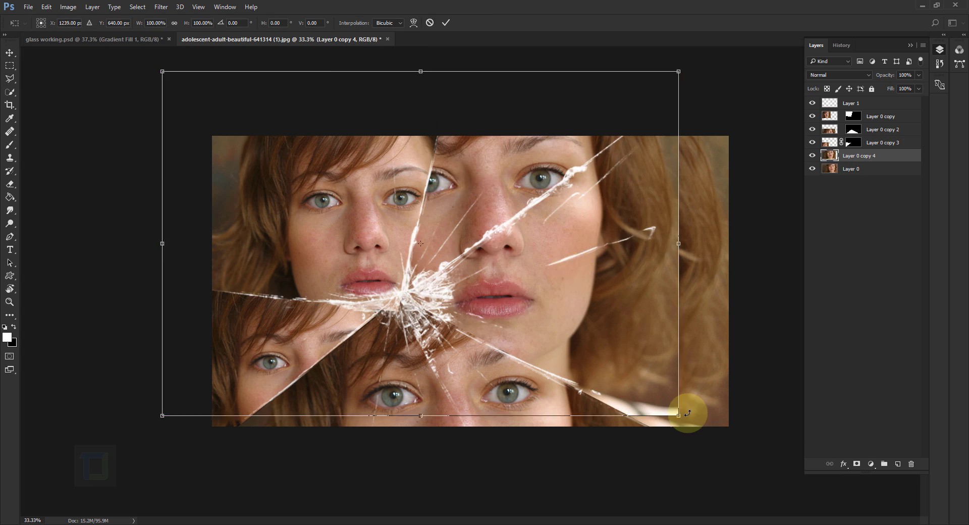
drag(688, 411, 558, 249)
key(Return)
key(v)
drag(473, 184, 480, 173)
Step: Mask Layer 0 copy 4 to the upper-middle wedge between the cracks
key(ctrl+t)
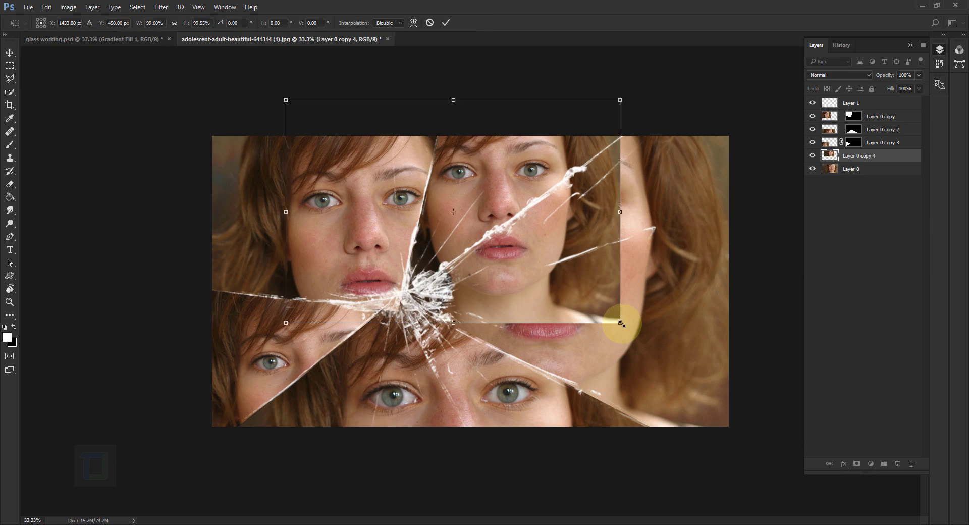
key(Return)
key(l)
click(404, 298)
click(447, 96)
click(629, 115)
click(626, 134)
click(404, 298)
click(857, 464)
Step: Add Layer 0 copy 5, shifted to the right
click(853, 169)
key(ctrl+j)
key(ctrl+t)
drag(606, 283, 666, 251)
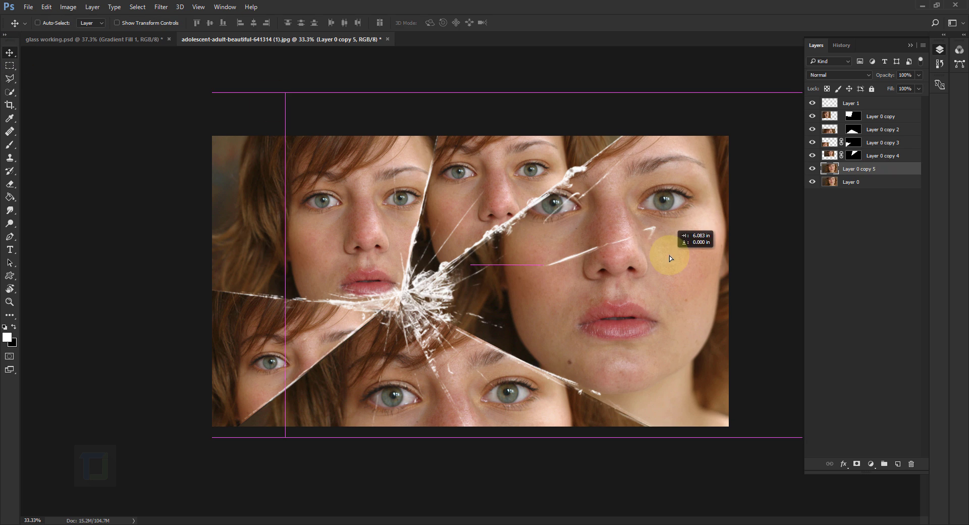
key(Return)
Step: Mask Layer 0 copy 5 to the right wedge from the crack centre
click(738, 208)
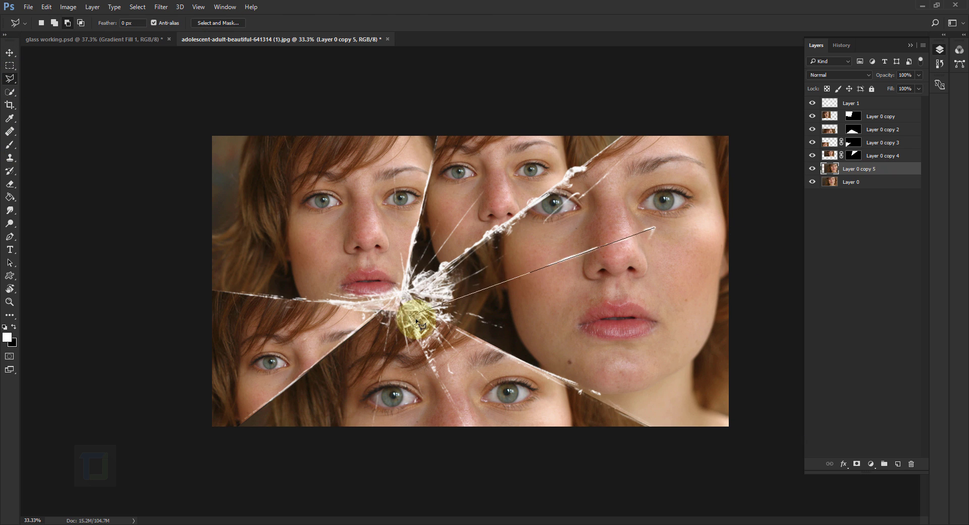
key(Escape)
click(404, 298)
click(642, 121)
click(737, 119)
click(727, 211)
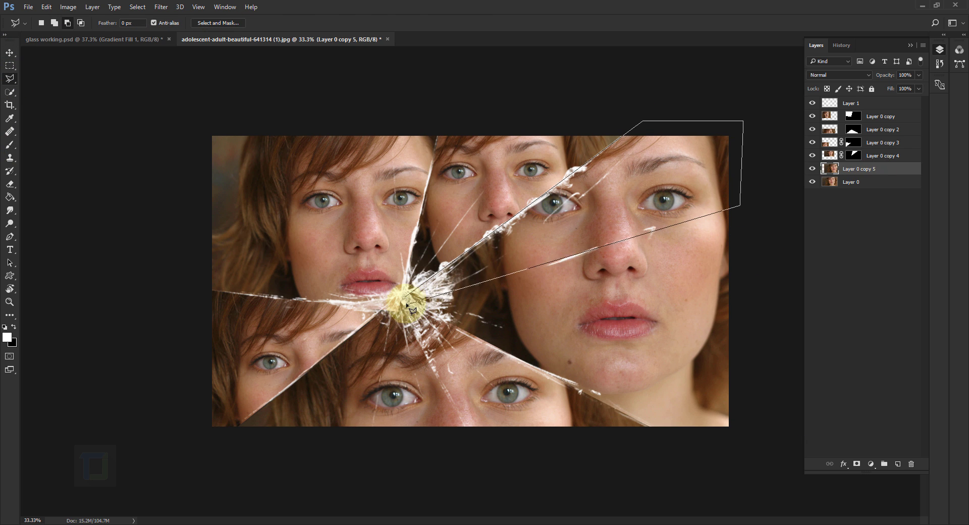
click(404, 298)
click(857, 464)
Step: Duplicate Layer 0 as Layer 0 copy 6 and shift it slightly
click(853, 182)
key(ctrl+j)
mouse_move(613, 385)
mouse_down()
mouse_move(620, 378)
mouse_move(603, 389)
mouse_up()
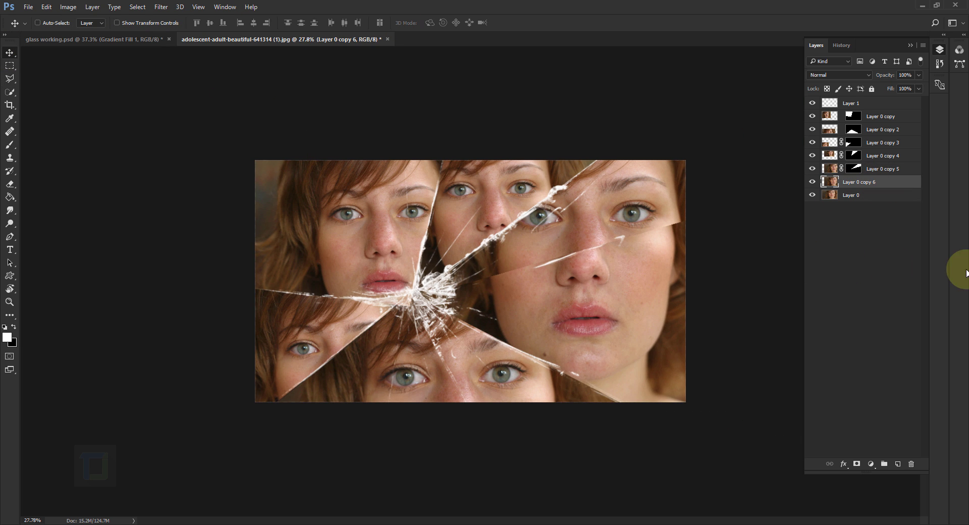
scroll(727, 324, up, 1)
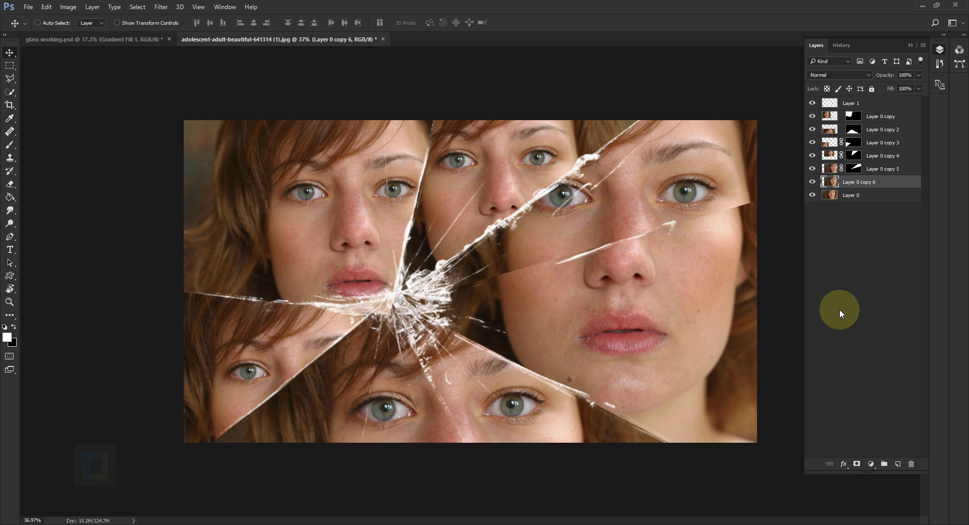
scroll(353, 364, up, 5)
drag(357, 288, 555, 158)
scroll(461, 262, down, 5)
scroll(461, 261, left, 5)
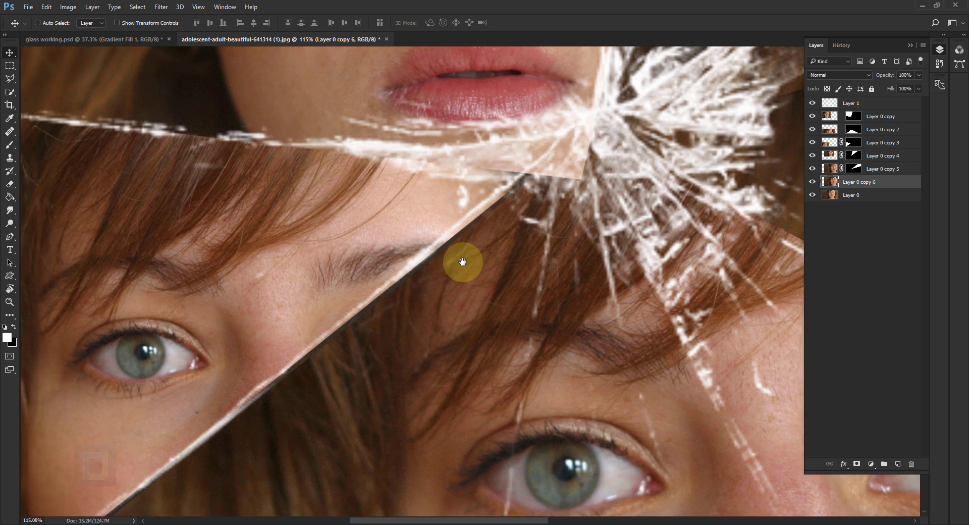
scroll(573, 173, up, 5)
scroll(573, 173, right, 4)
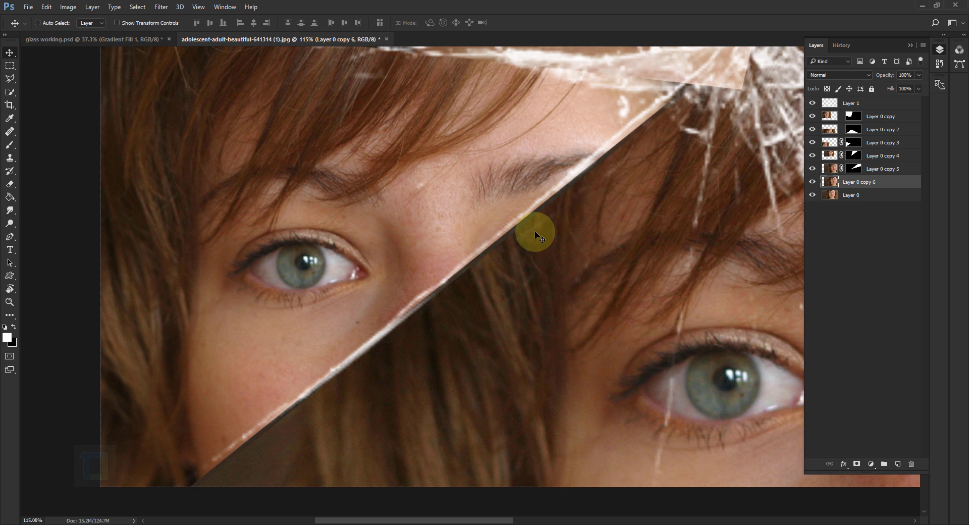
scroll(535, 232, down, 5)
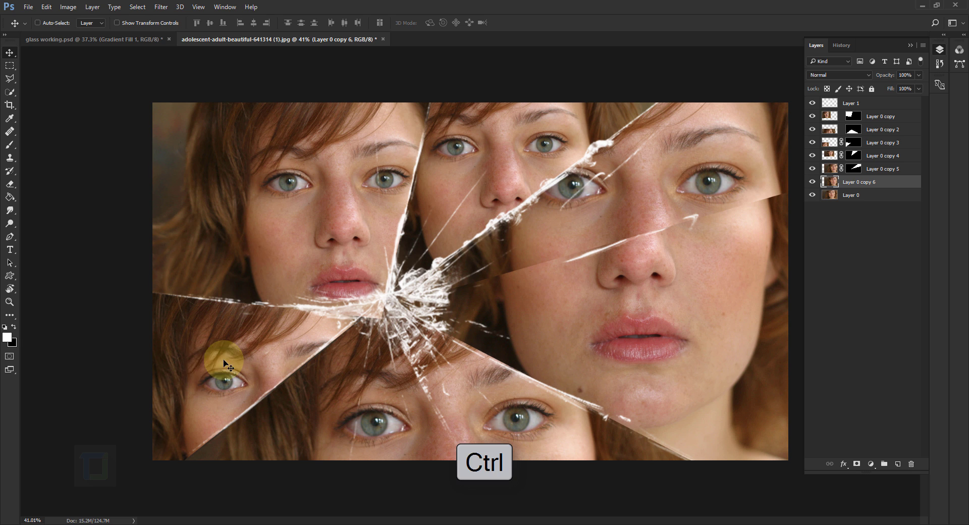
ctrl+click(198, 359)
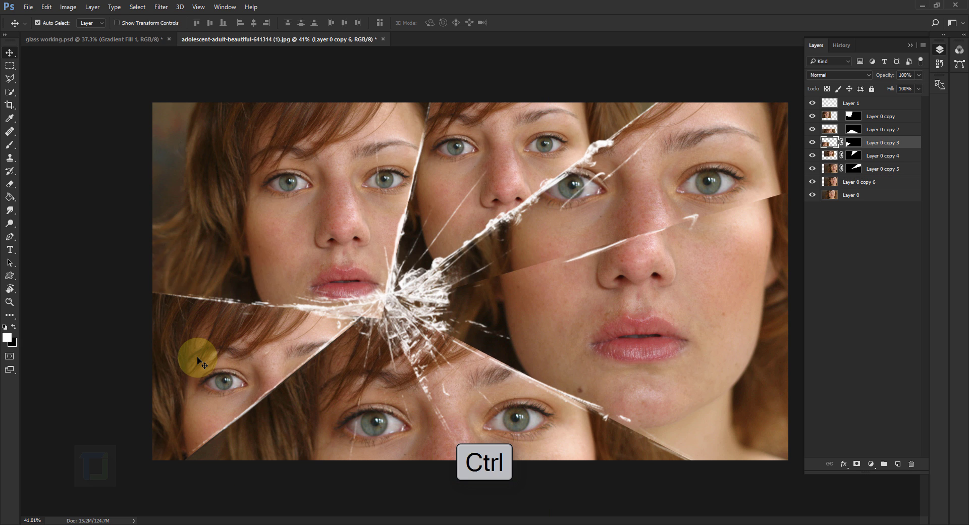
click(812, 144)
click(812, 143)
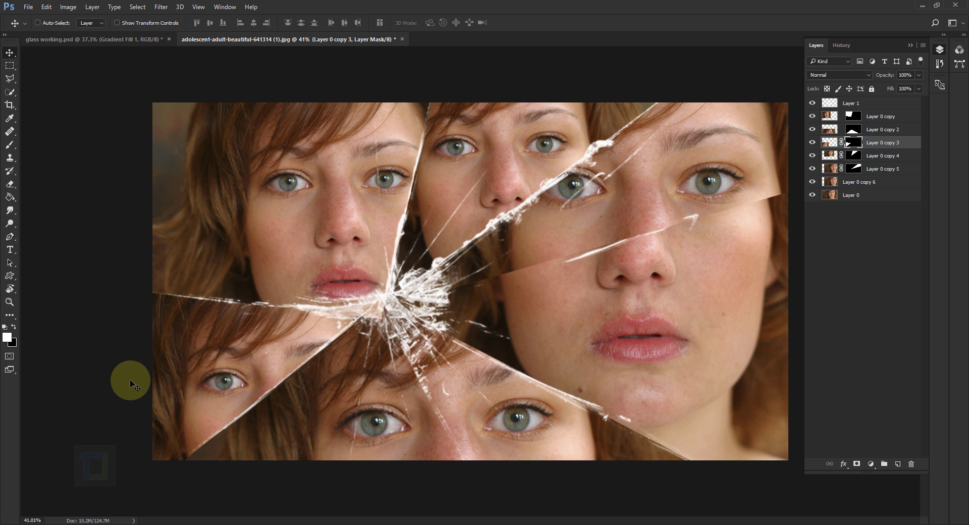
scroll(130, 383, up, 5)
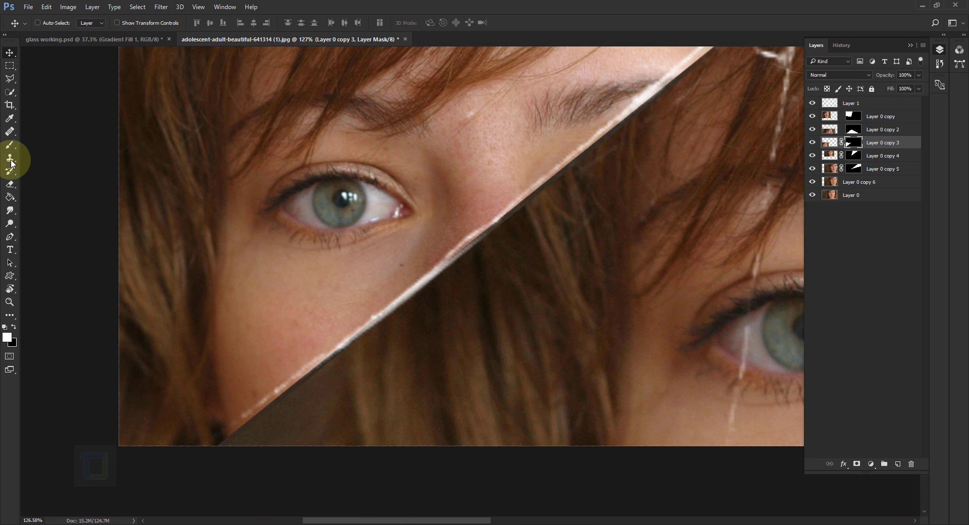
Step: Set up the Brush tool with the first tip, about 60% hardness, and black foreground
click(11, 146)
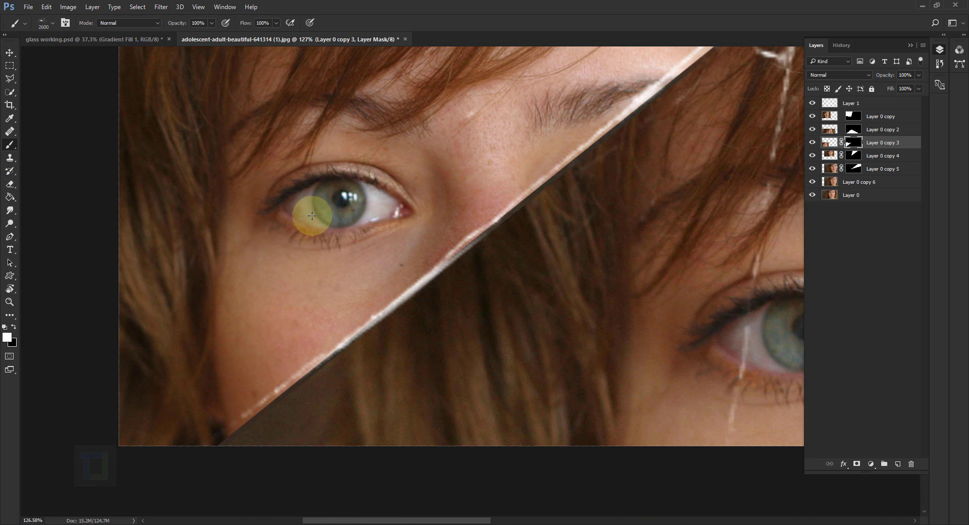
right_click(312, 216)
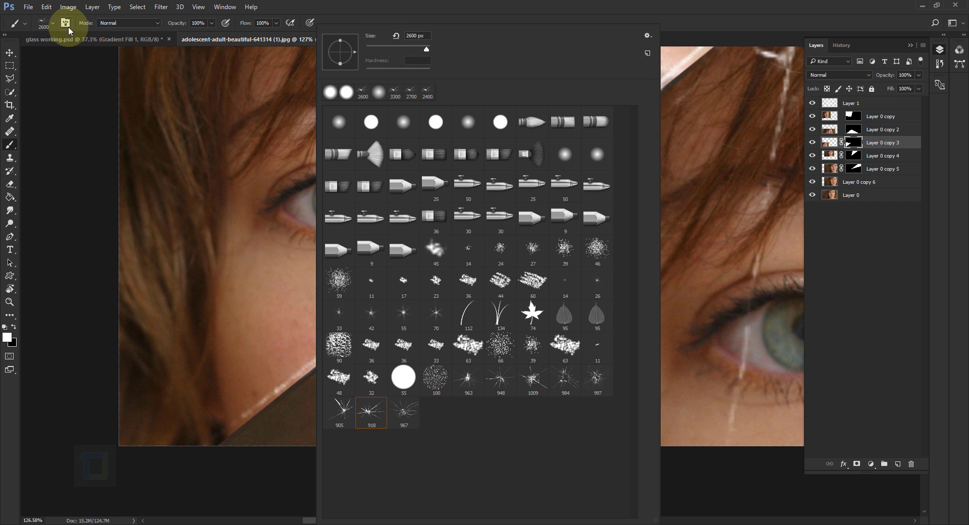
click(55, 23)
click(54, 23)
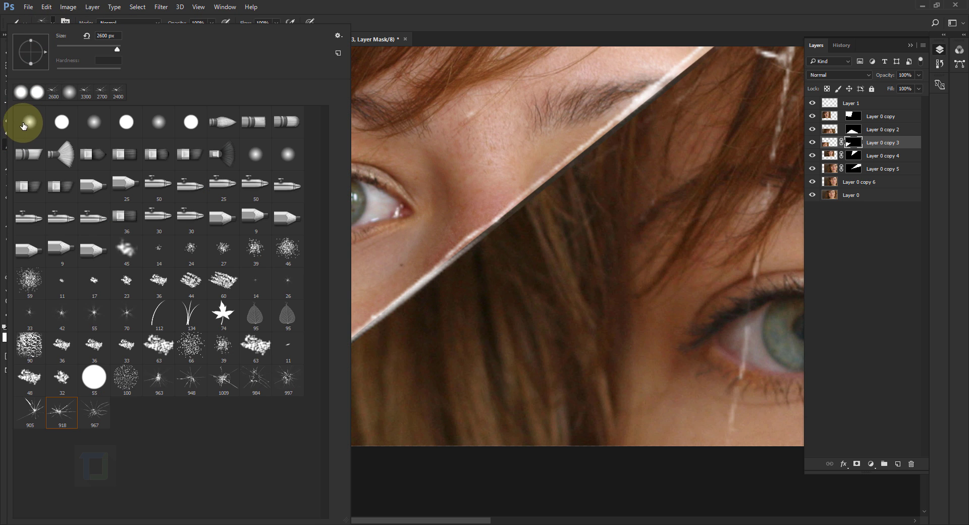
click(462, 7)
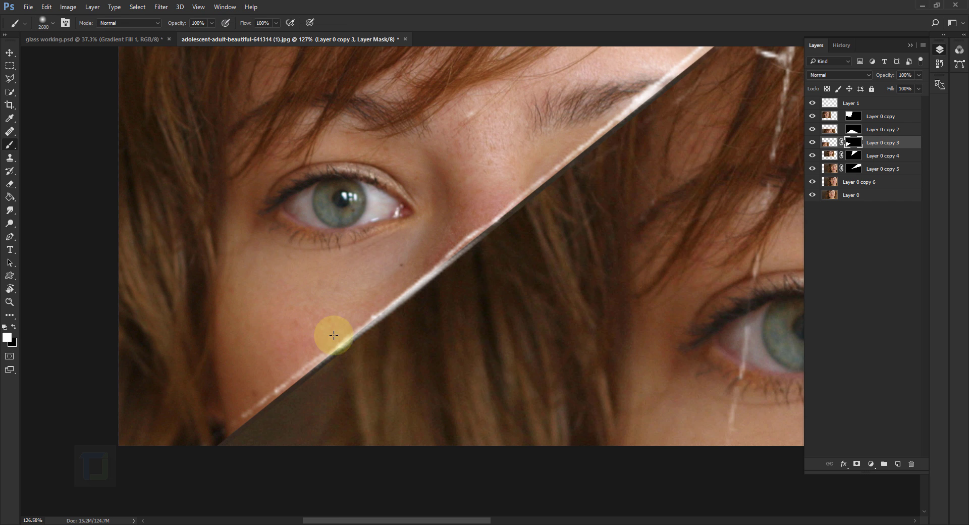
right_click(413, 223)
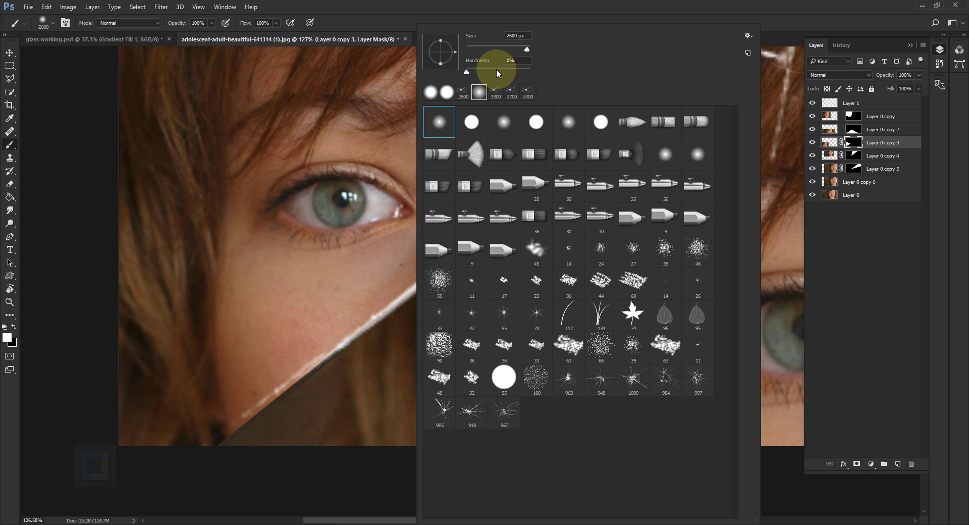
drag(497, 70, 505, 71)
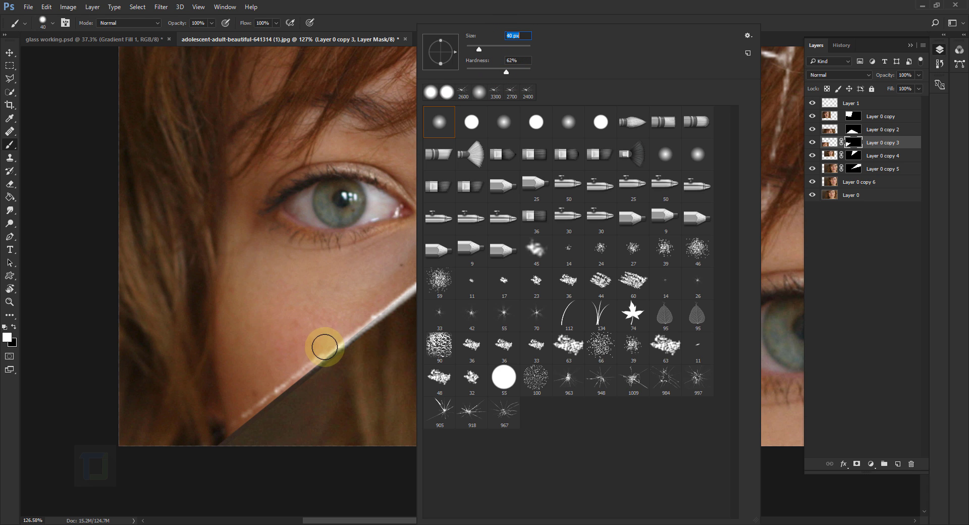
click(629, 3)
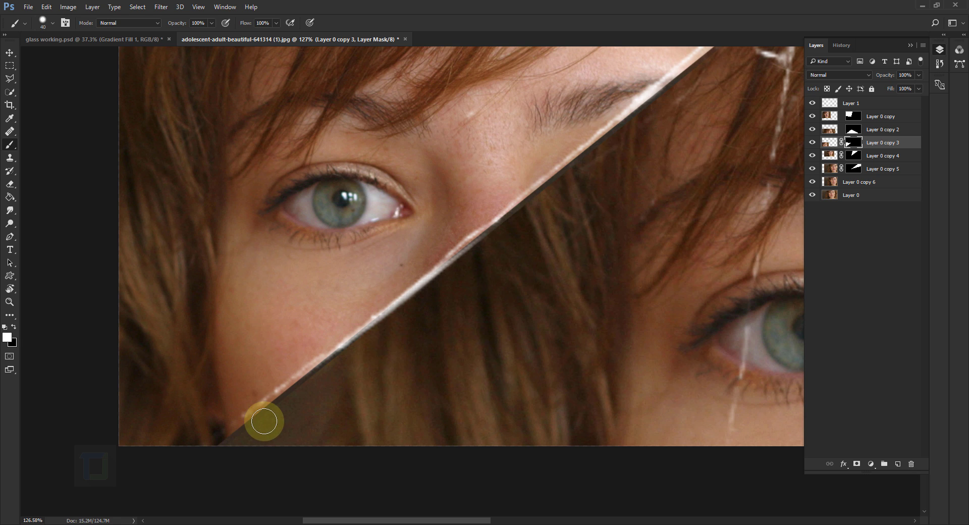
click(14, 328)
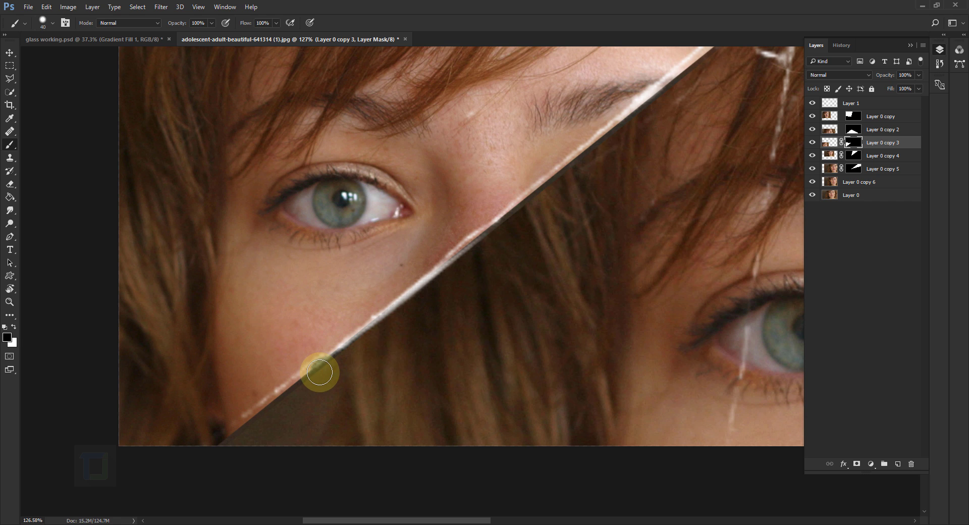
Step: Paint Layer 0 copy 3's mask along the glass edge from the brow to the lower left
drag(295, 393, 231, 444)
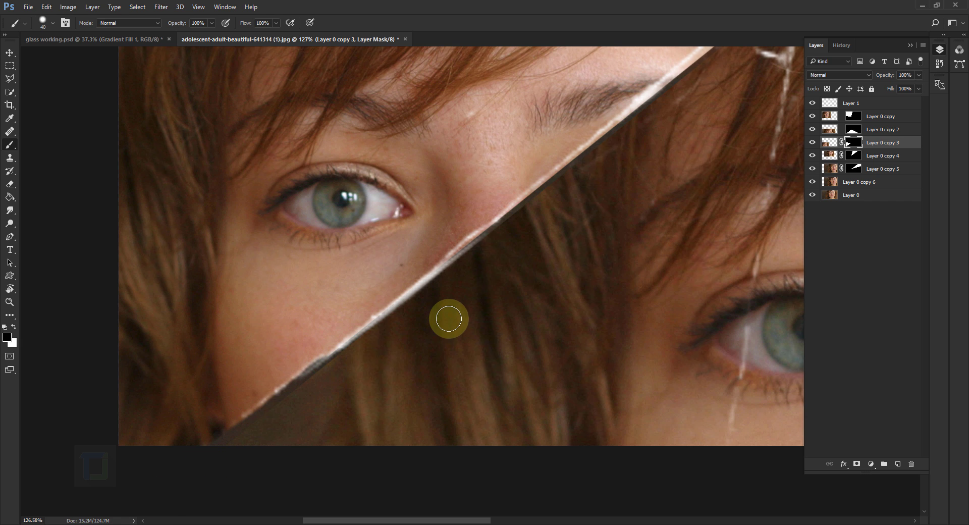
mouse_move(460, 255)
mouse_down()
mouse_move(527, 256)
mouse_move(413, 324)
mouse_up()
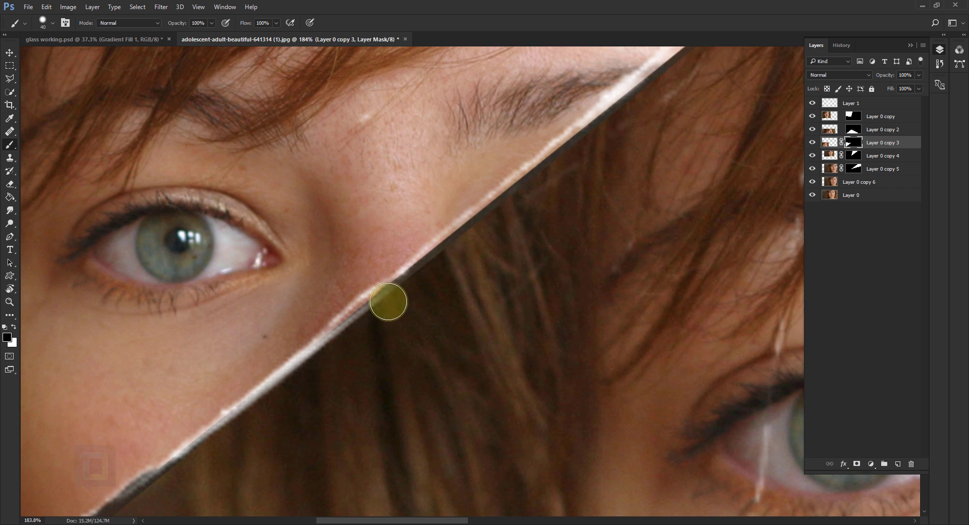
scroll(557, 281, down, 3)
mouse_move(591, 199)
mouse_down()
mouse_move(465, 277)
mouse_move(429, 245)
mouse_up()
scroll(465, 277, up, 2)
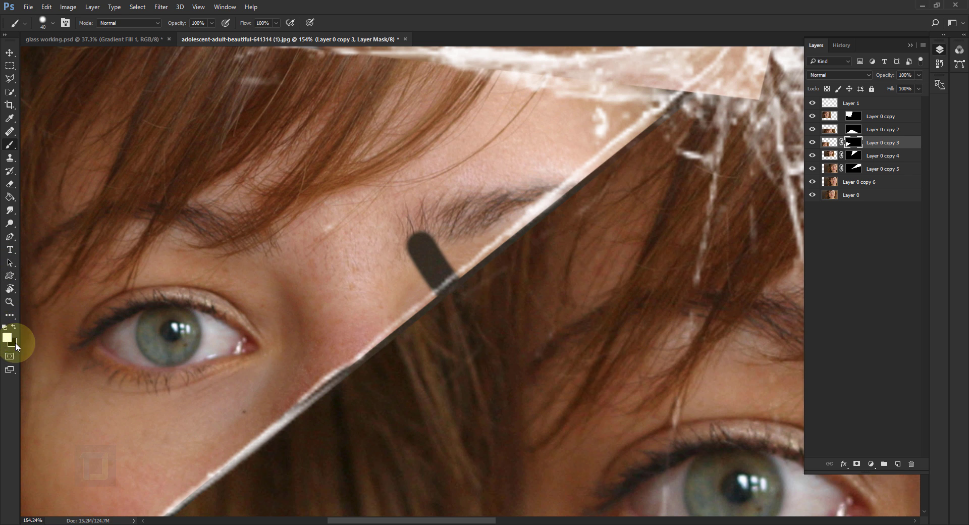
mouse_move(437, 240)
mouse_down()
mouse_move(384, 277)
mouse_move(461, 245)
mouse_move(410, 292)
mouse_move(423, 286)
mouse_move(471, 232)
mouse_up()
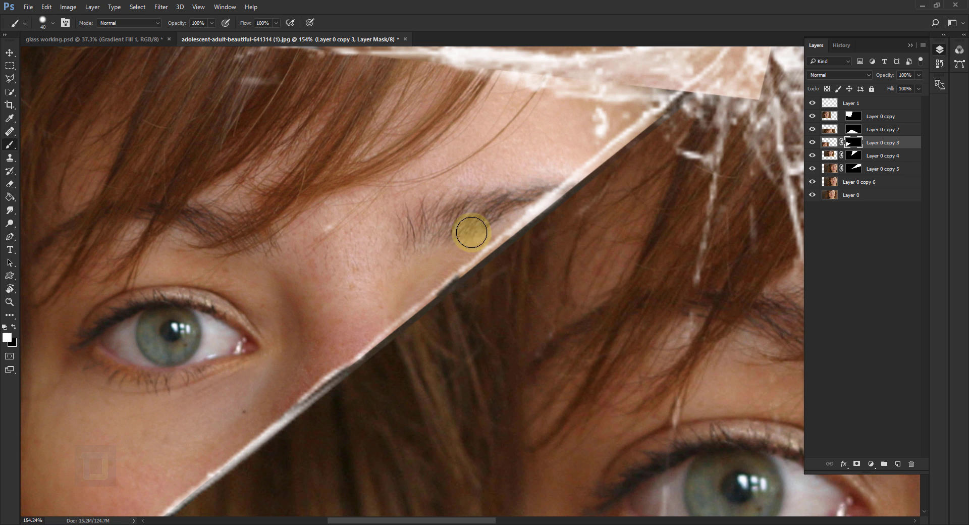
key(x)
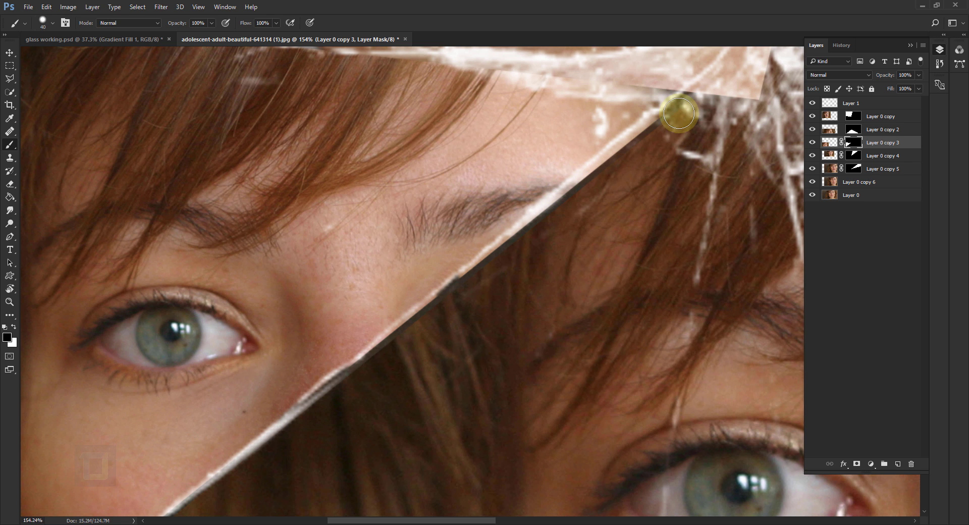
mouse_move(673, 117)
mouse_down()
mouse_move(469, 298)
mouse_move(503, 254)
mouse_move(391, 343)
mouse_move(443, 305)
mouse_move(409, 338)
mouse_up()
scroll(629, 219, down, 3)
scroll(494, 284, up, 2)
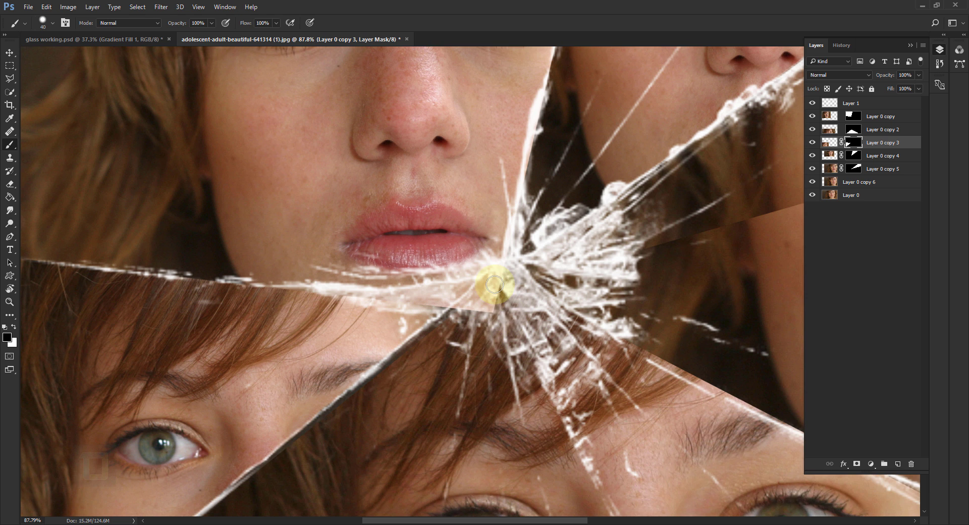
scroll(496, 281, up, 1)
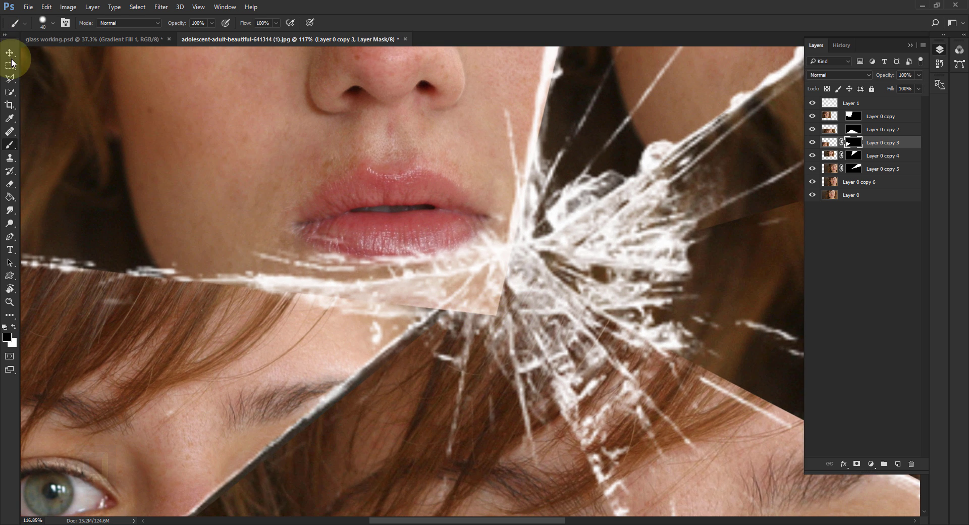
Step: Select the lips shard layer, Layer 0 copy, from the canvas and target its mask
click(10, 53)
key(ctrl)
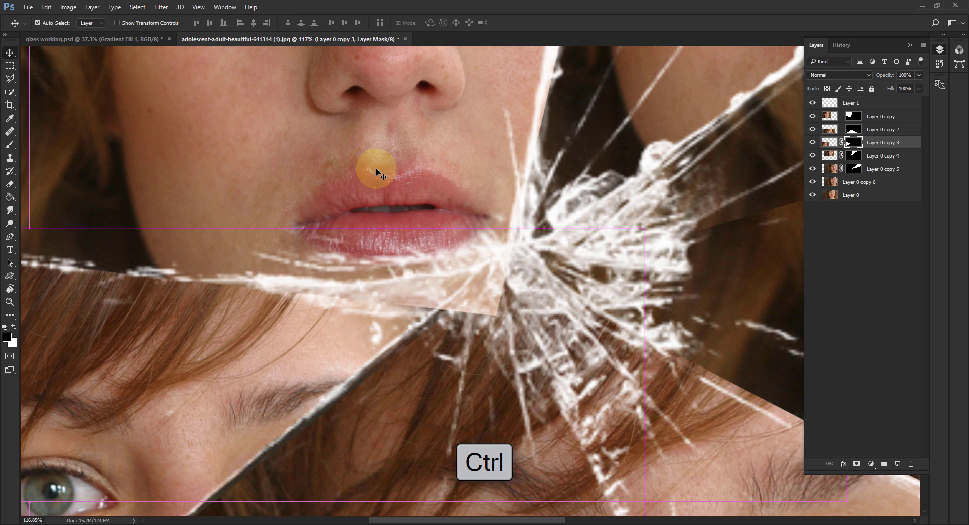
ctrl+click(370, 141)
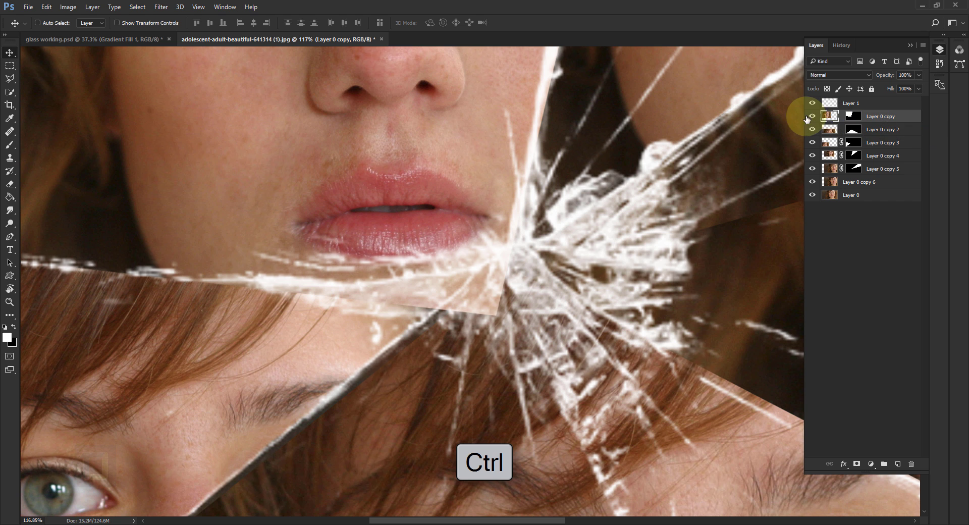
click(813, 116)
click(812, 117)
click(854, 117)
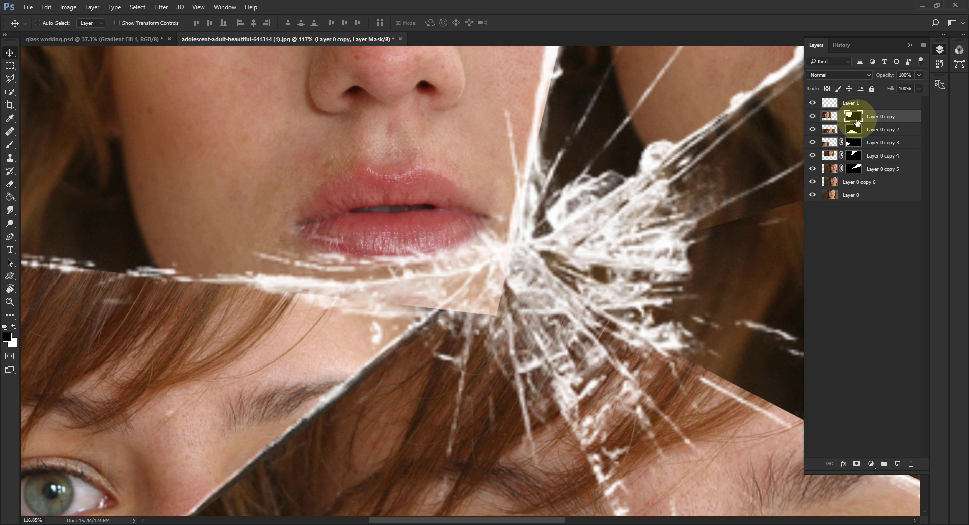
Step: Paint black on the mask to open a dark wedge between lips and hair toward the crack centre
click(10, 145)
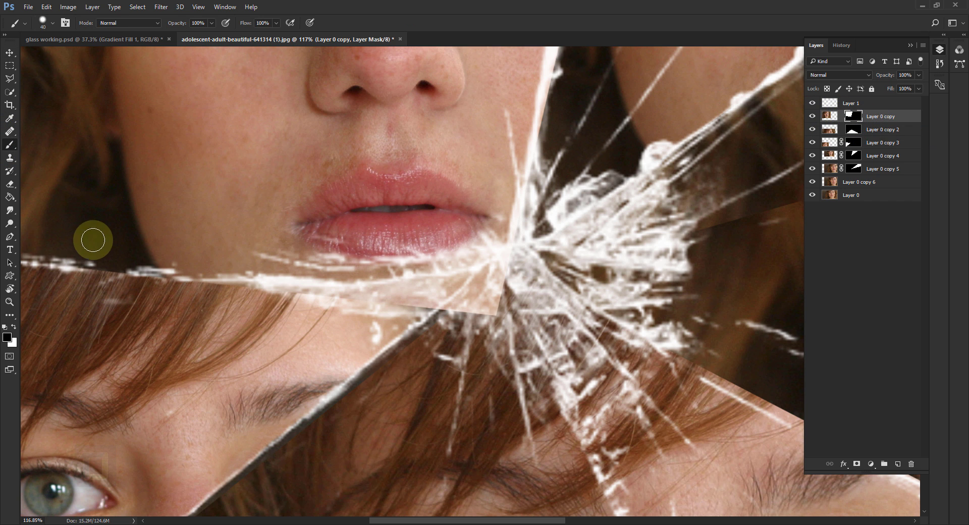
mouse_move(506, 272)
mouse_down()
mouse_move(462, 319)
mouse_move(511, 291)
mouse_move(472, 335)
mouse_move(498, 273)
mouse_move(437, 327)
mouse_move(504, 275)
mouse_up()
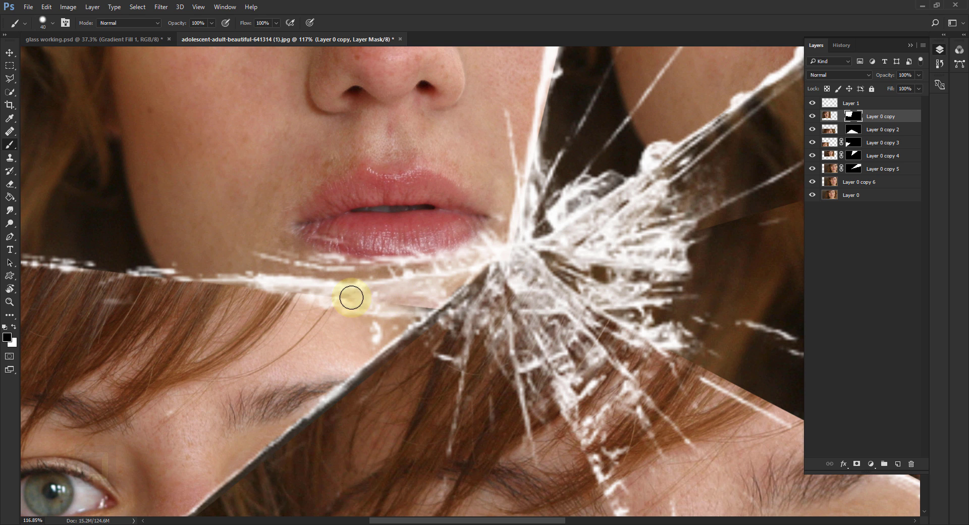
mouse_move(352, 297)
mouse_down()
mouse_move(456, 283)
mouse_move(419, 303)
mouse_move(380, 303)
mouse_move(448, 287)
mouse_move(357, 306)
mouse_up()
drag(410, 273, 361, 300)
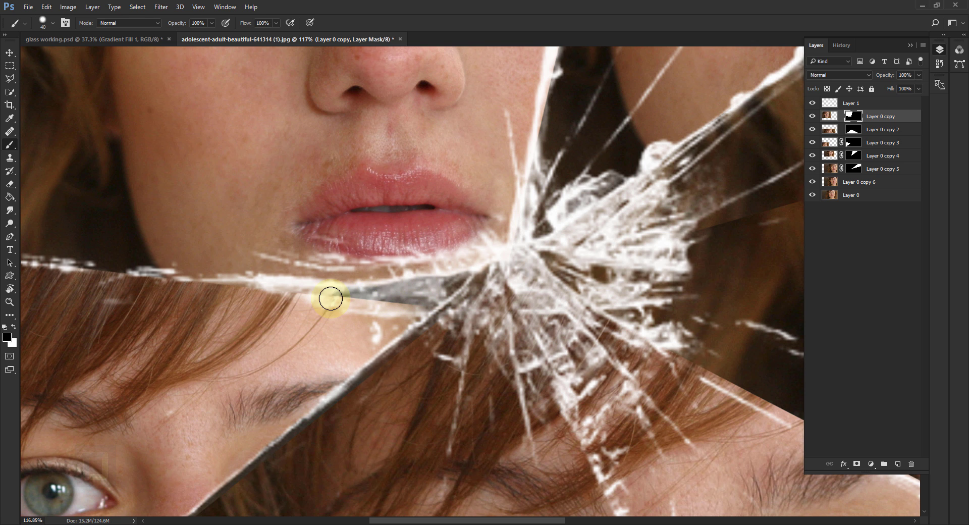
mouse_move(272, 299)
mouse_down()
mouse_move(313, 309)
mouse_move(486, 273)
mouse_up()
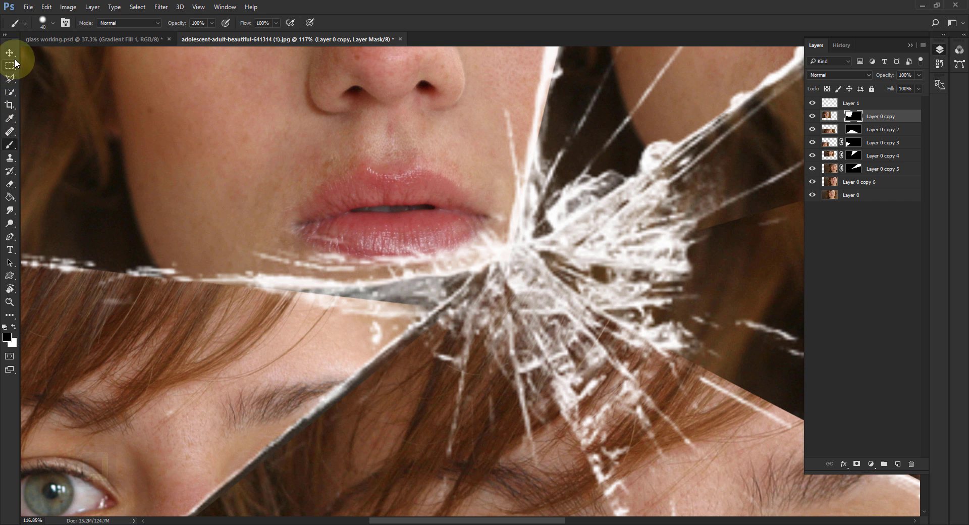
Step: Toggle the lips shard off and on to compare the edited mask
click(10, 53)
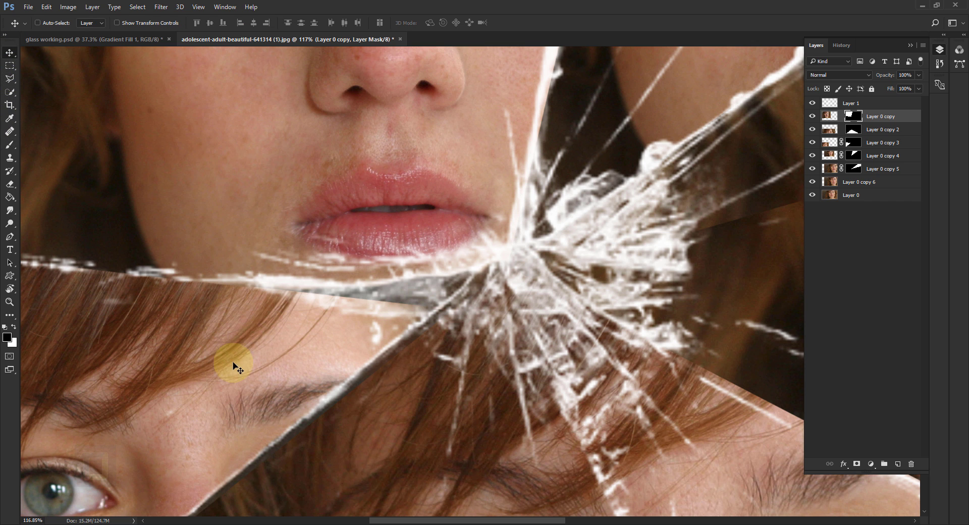
drag(234, 364, 241, 357)
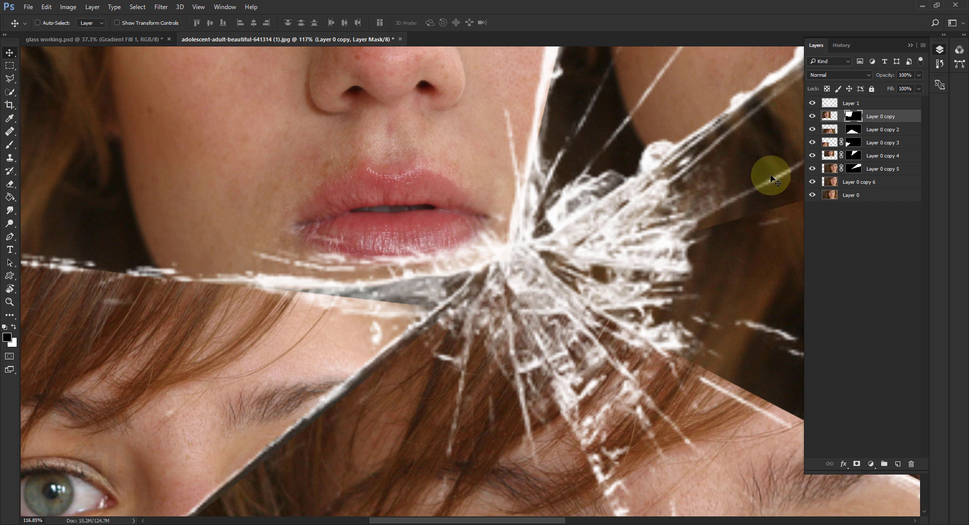
key(ctrl)
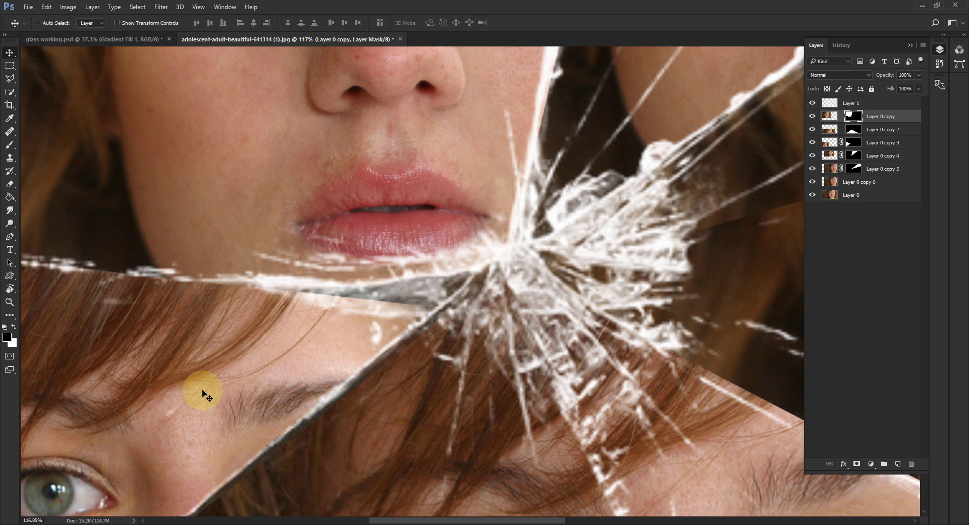
click(813, 116)
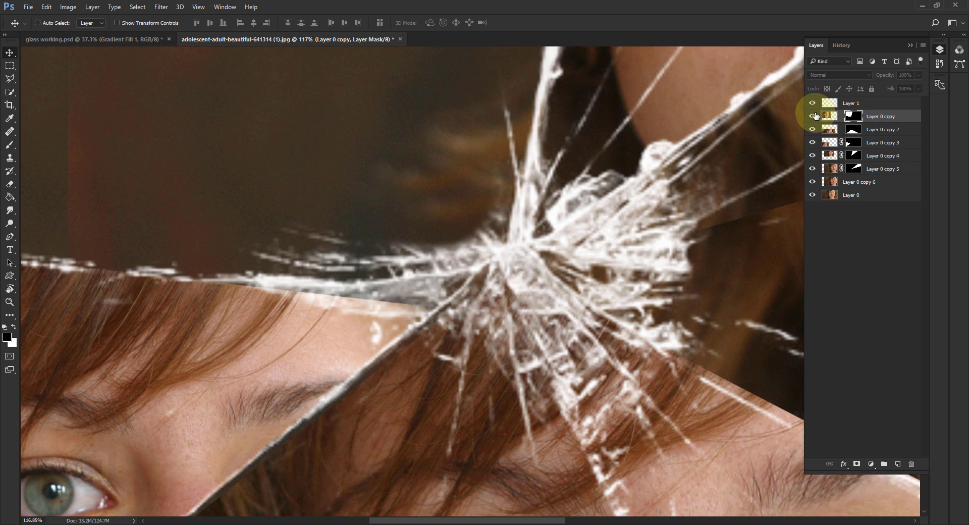
click(812, 116)
key(ctrl)
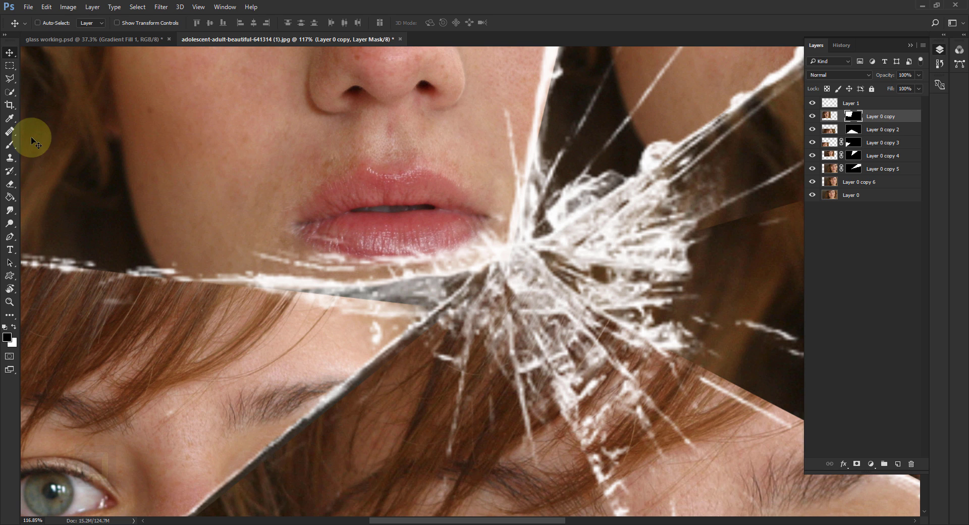
click(10, 145)
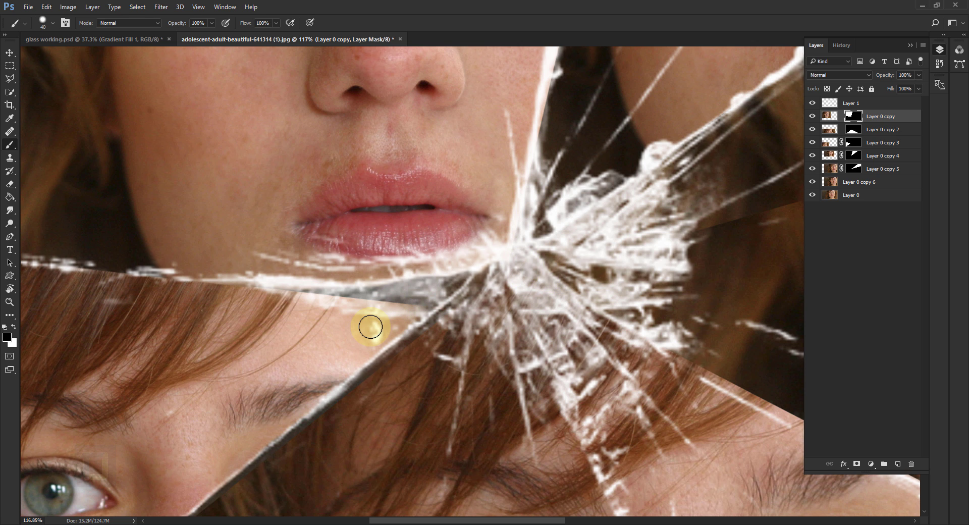
Step: Toggle the right-edge, upper-right and eye shards off and on to check each one
click(814, 169)
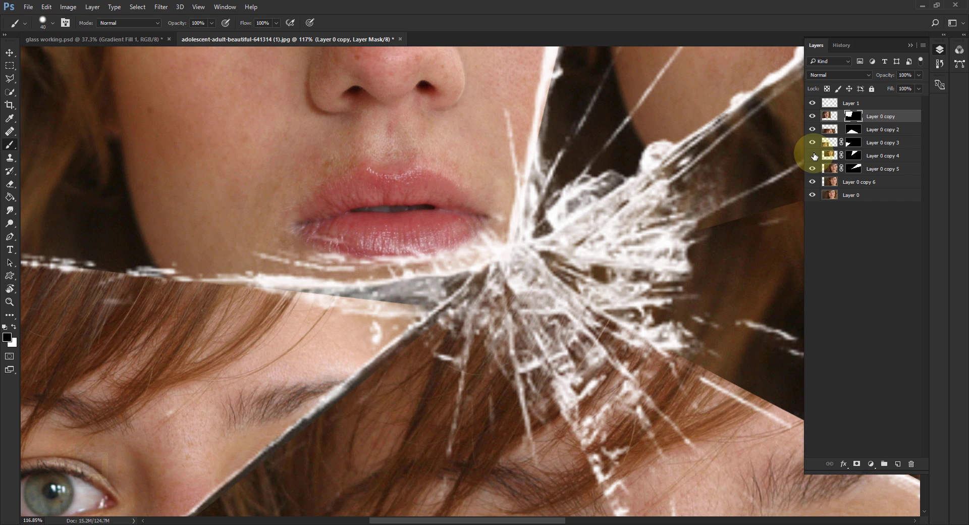
click(813, 156)
click(813, 155)
click(813, 142)
click(812, 143)
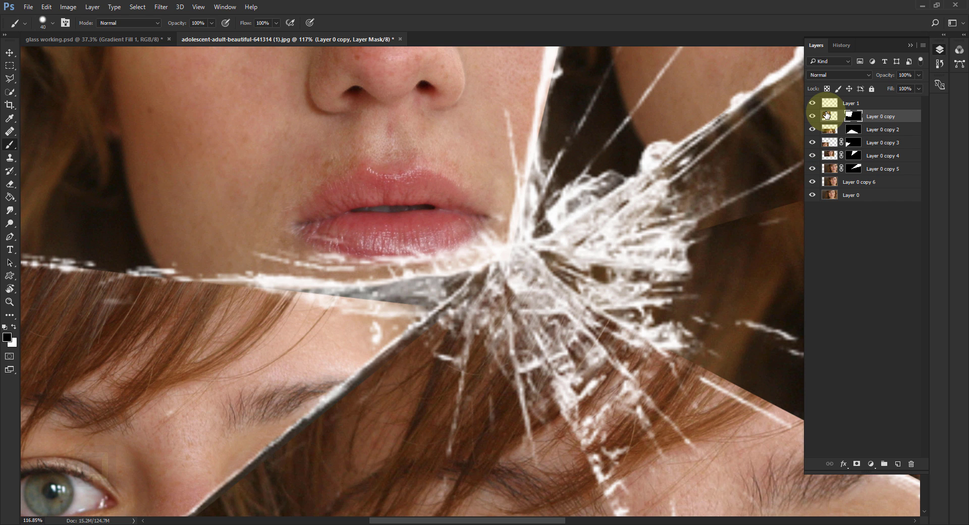
Step: Make Layer 0 copy 3 the active layer and target its mask
click(828, 116)
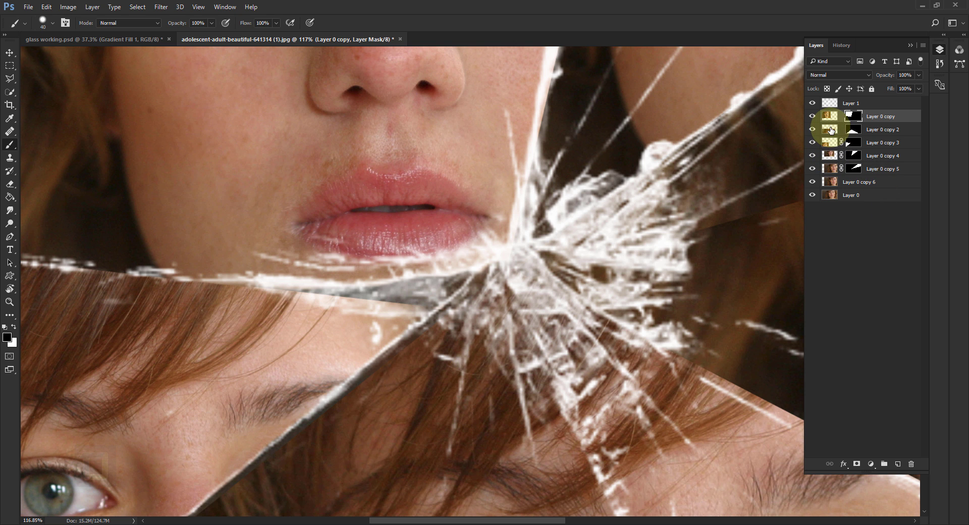
click(829, 129)
click(813, 129)
click(813, 129)
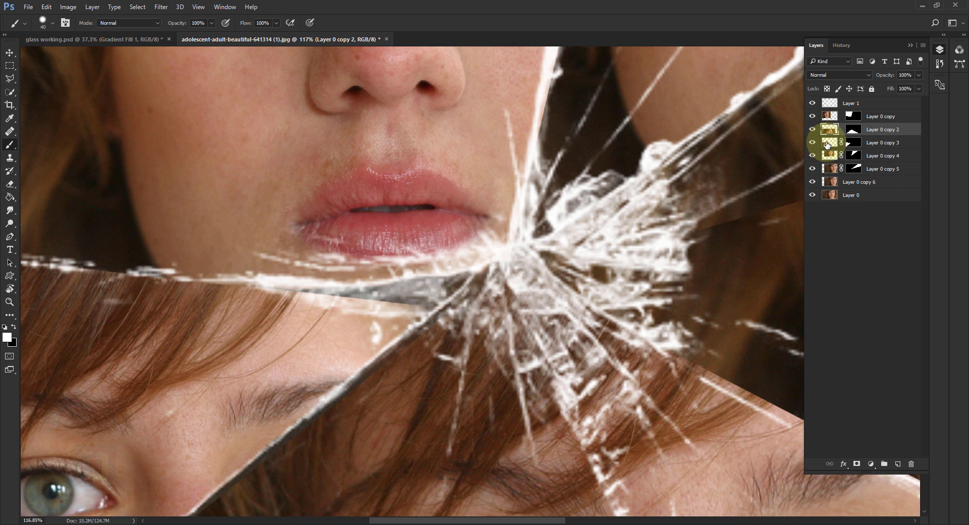
click(830, 143)
click(813, 143)
click(813, 142)
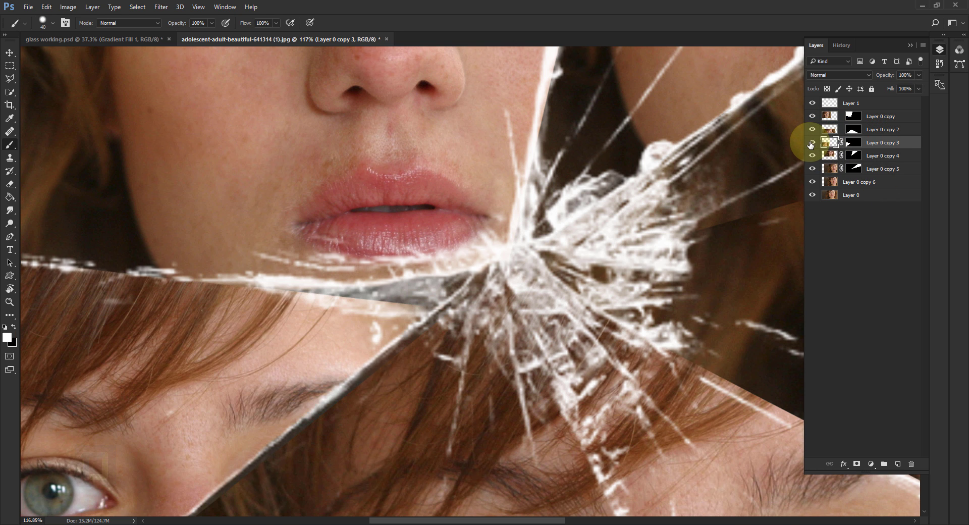
key(x)
click(853, 142)
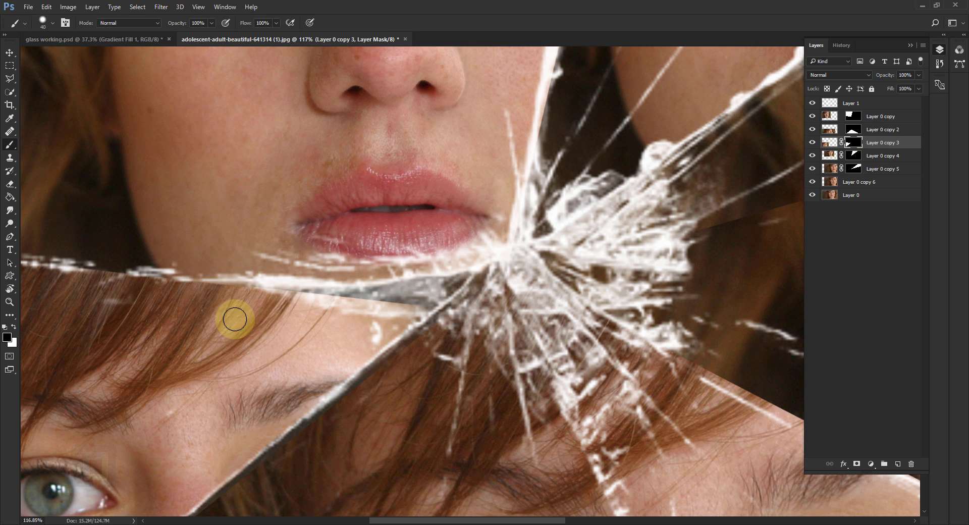
Step: Paint white over the grey glass band to reveal more of the shard
click(13, 326)
mouse_move(308, 300)
mouse_down()
mouse_move(281, 297)
mouse_move(387, 305)
mouse_move(291, 298)
mouse_move(441, 292)
mouse_move(403, 284)
mouse_move(395, 307)
mouse_up()
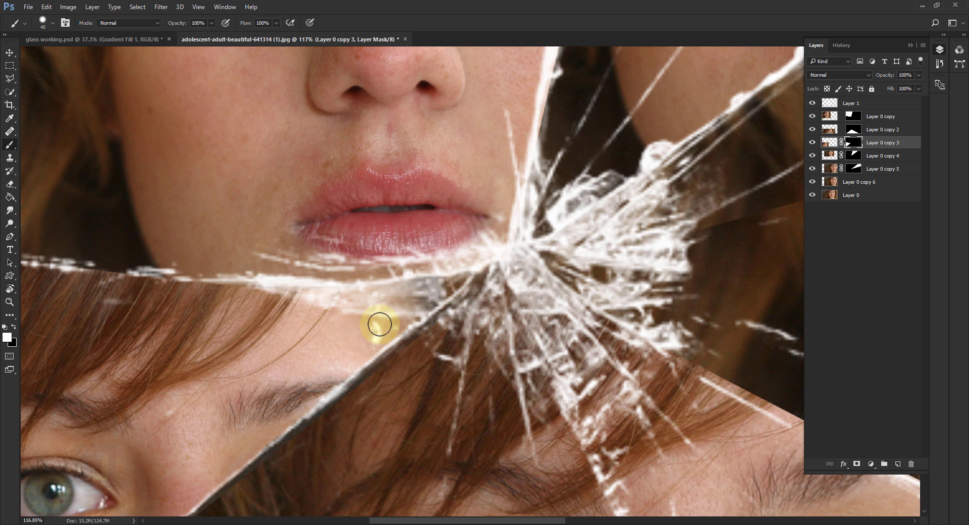
scroll(383, 318, down, 5)
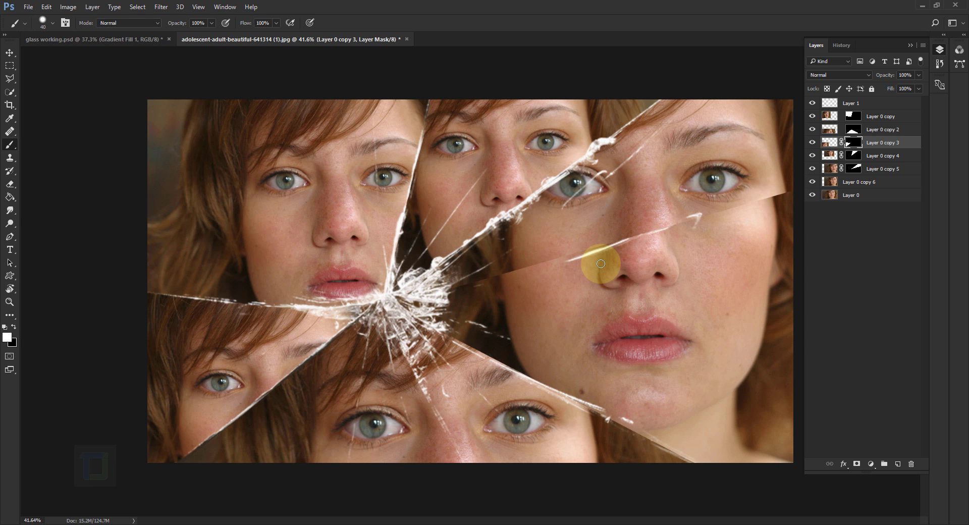
Step: With Layer 1 selected, place the dirty_window image as an embedded layer
click(832, 105)
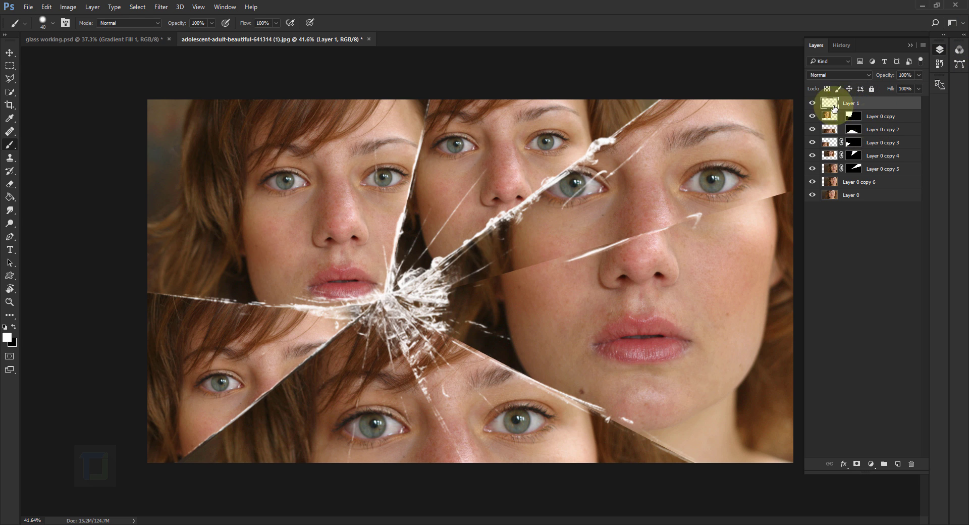
click(28, 7)
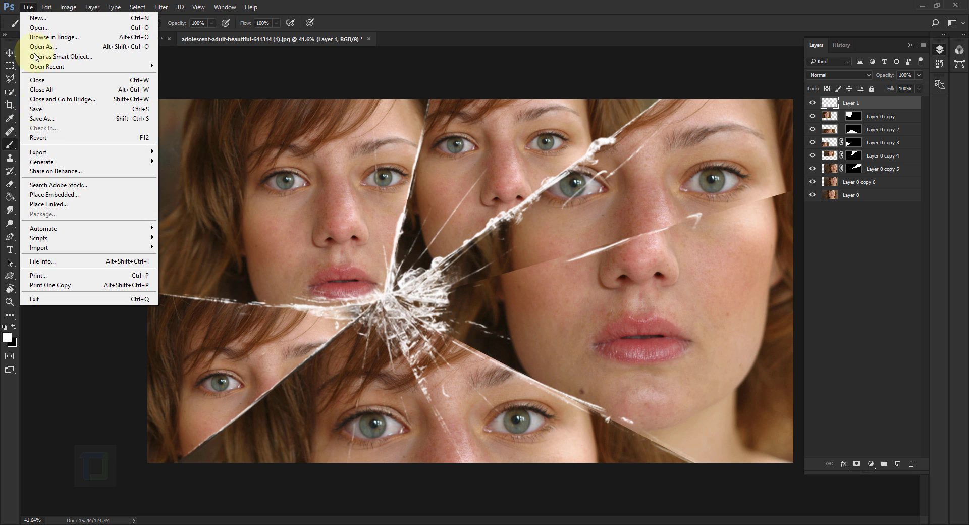
click(50, 195)
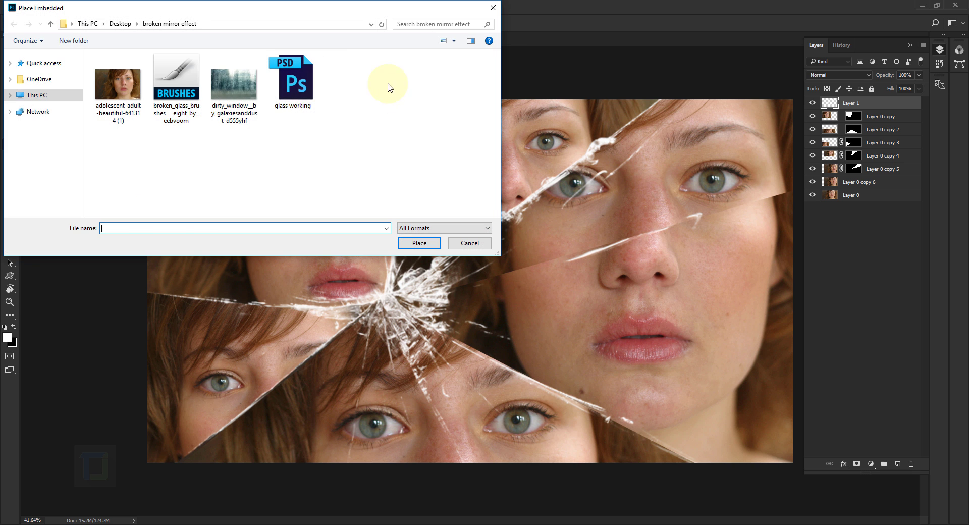
click(234, 86)
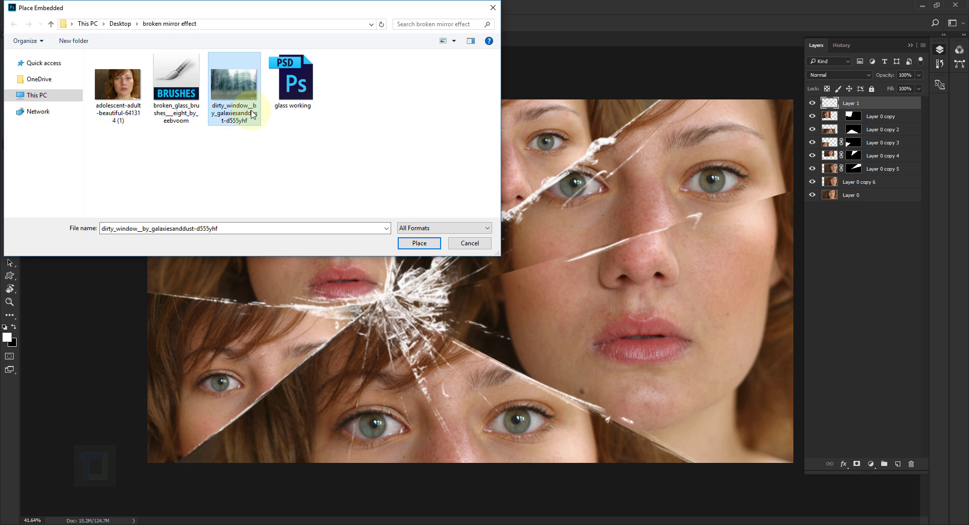
click(424, 245)
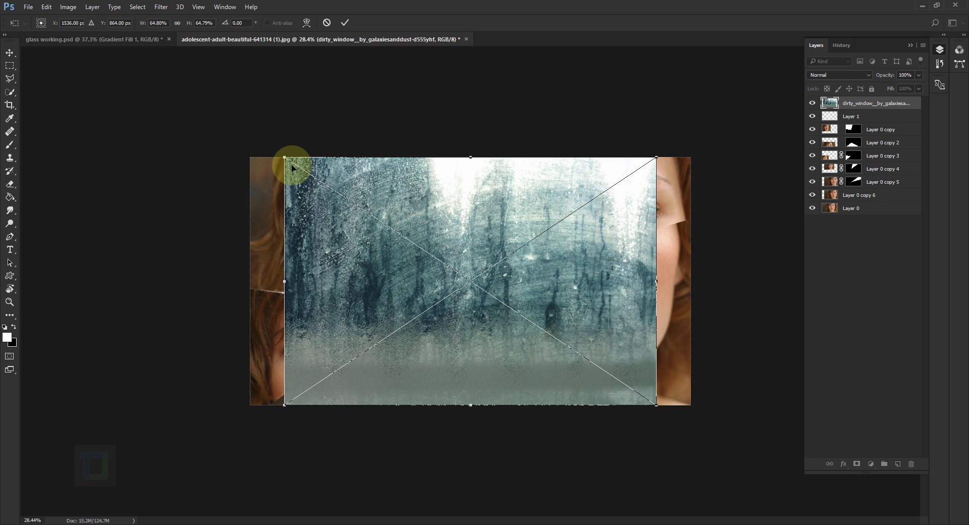
Step: Scale the dirty_window texture to fill the canvas, commit it, and move it below Layer 1
drag(285, 157, 131, 54)
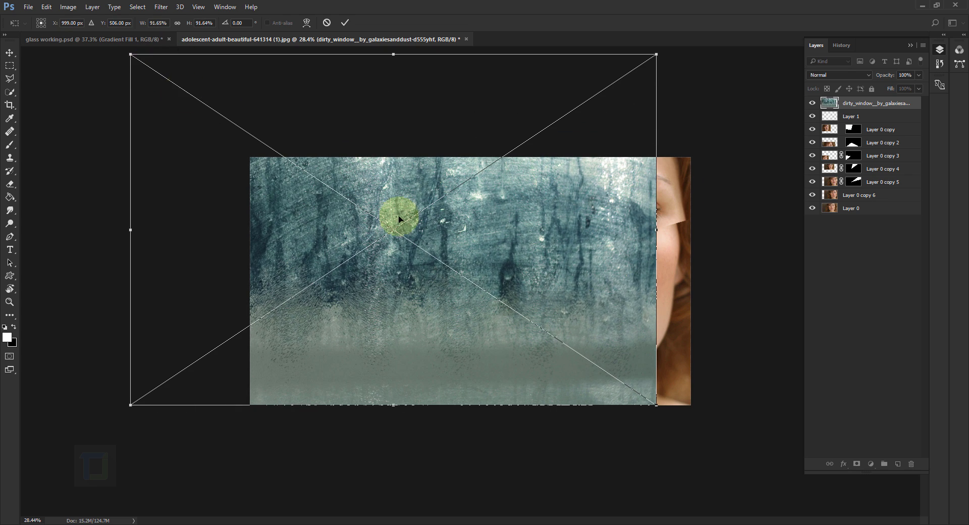
drag(630, 299, 656, 309)
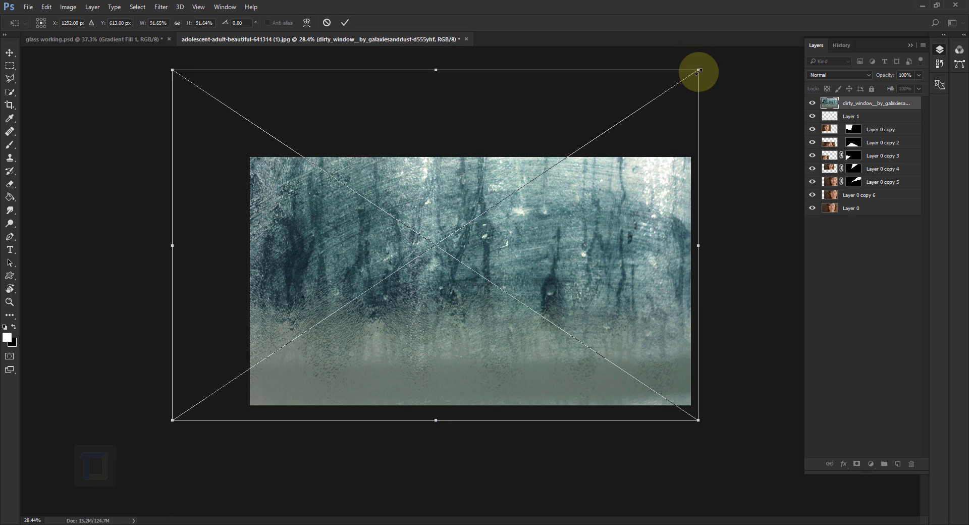
drag(698, 70, 622, 187)
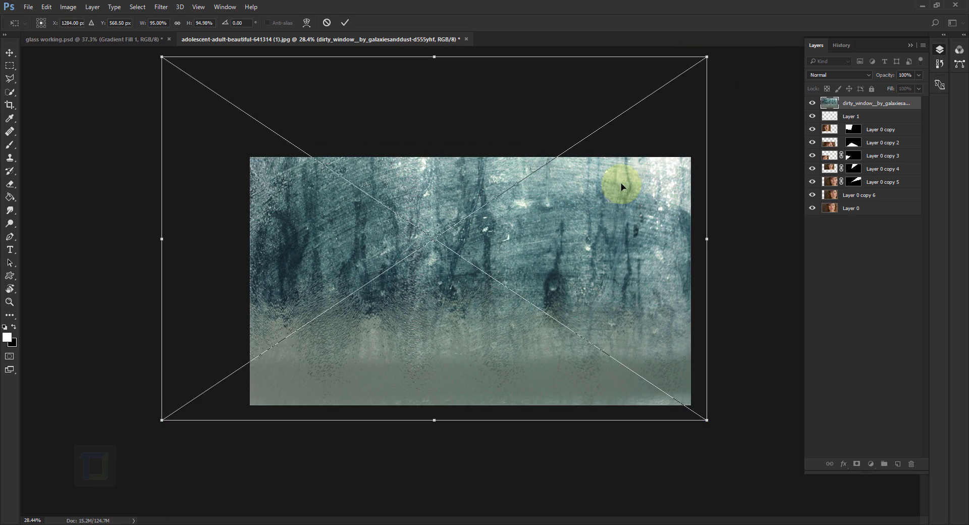
click(345, 23)
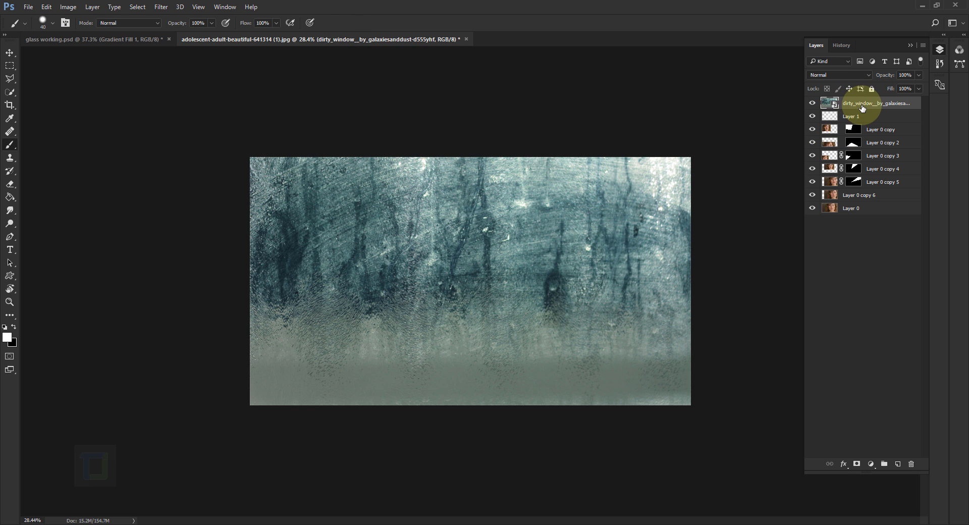
drag(863, 108, 861, 118)
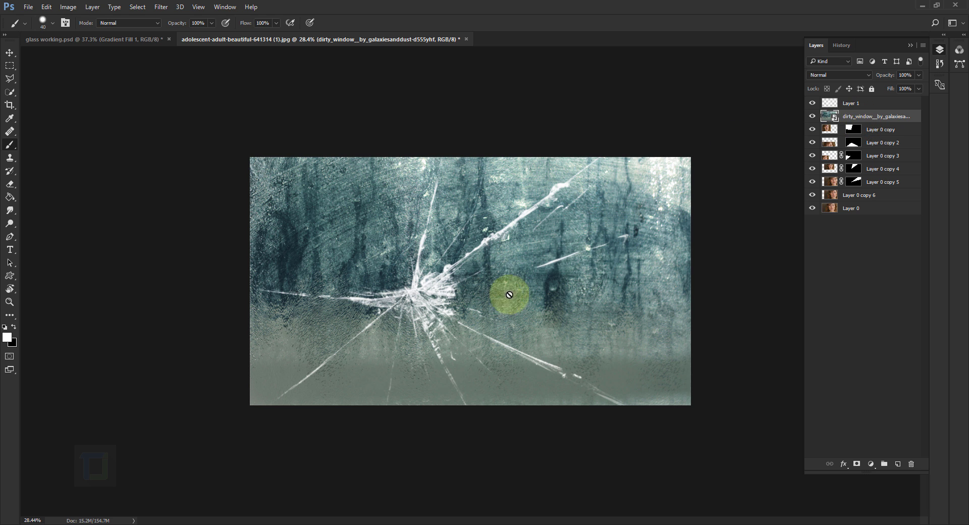
Step: Switch the dirty_window layer's blend mode to Screen and its opacity to 50%
click(845, 75)
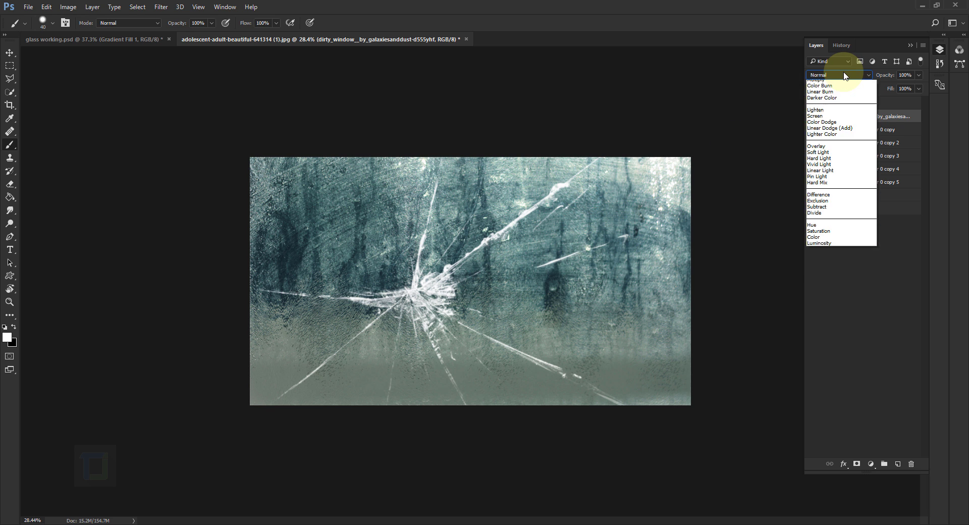
click(834, 148)
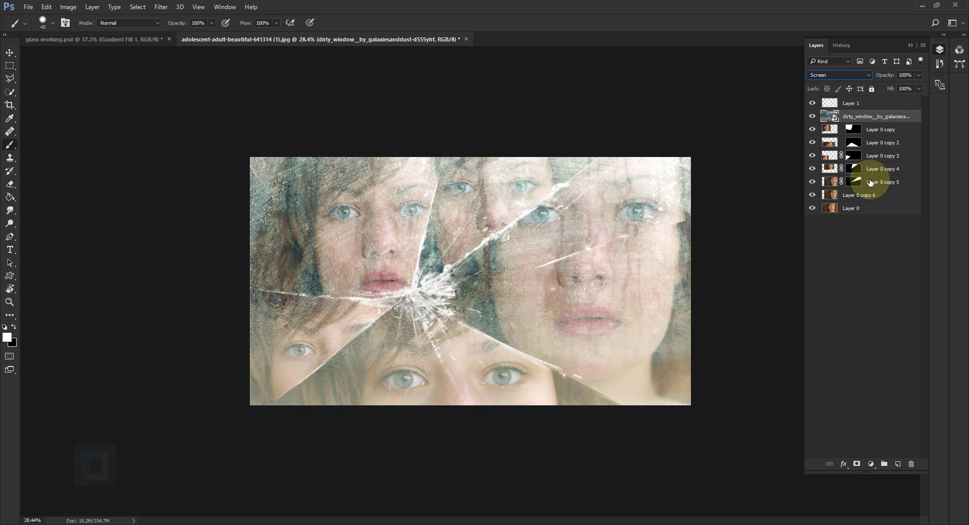
click(919, 74)
click(907, 75)
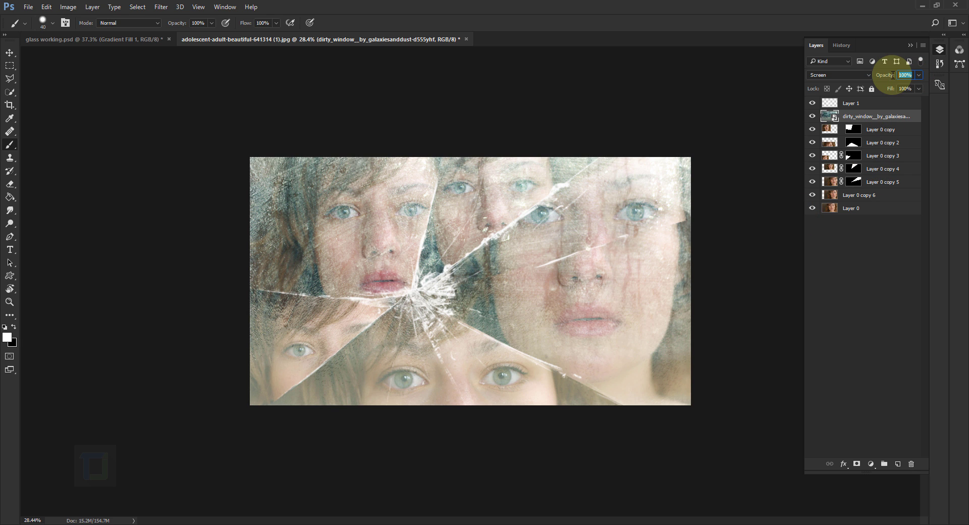
text(50)
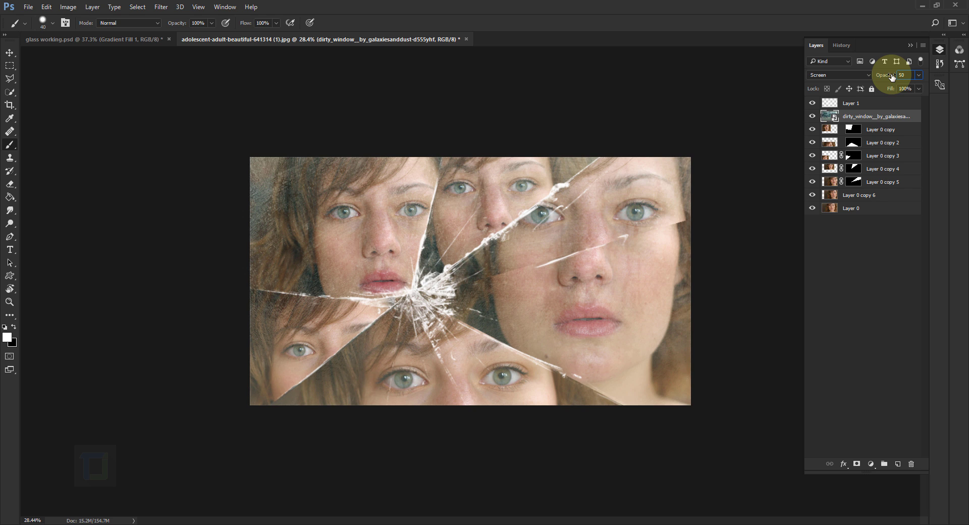
Step: In the texture's Blending Options, Alt-split This Layer's Blend If slider for a gradual fade
right_click(913, 120)
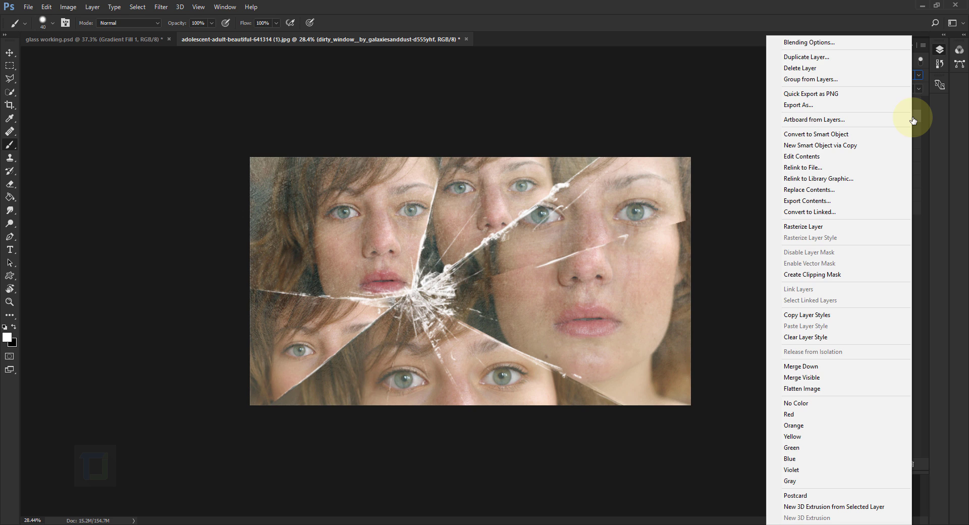
click(823, 43)
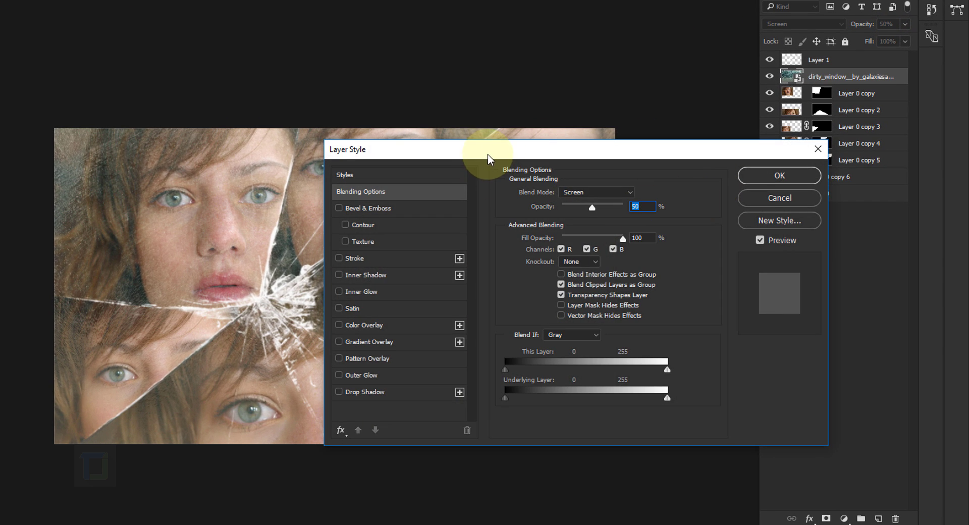
drag(487, 154, 553, 91)
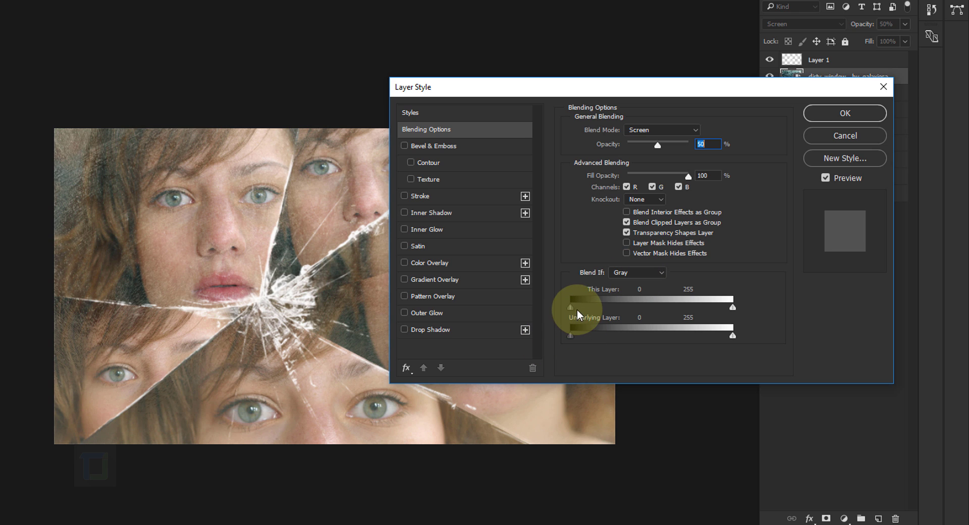
key(alt)
drag(571, 307, 716, 313)
key(alt)
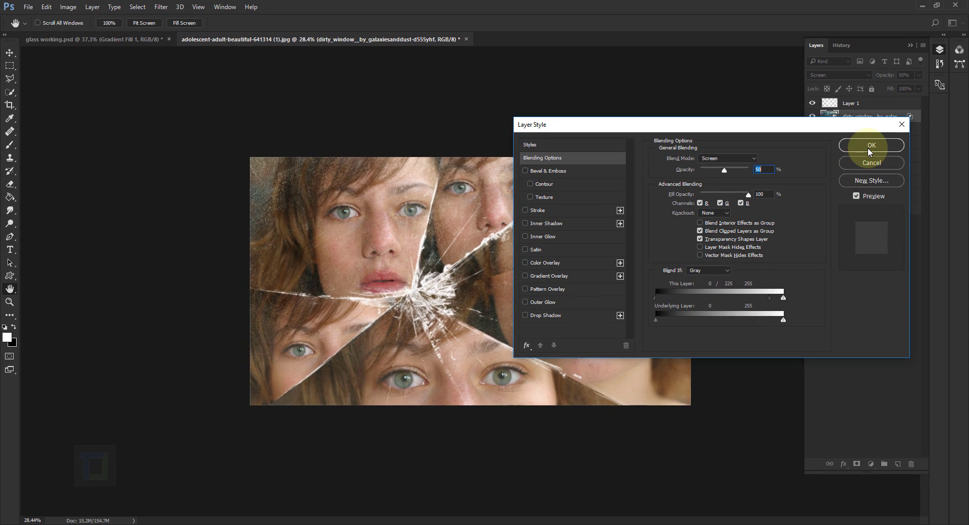
click(840, 114)
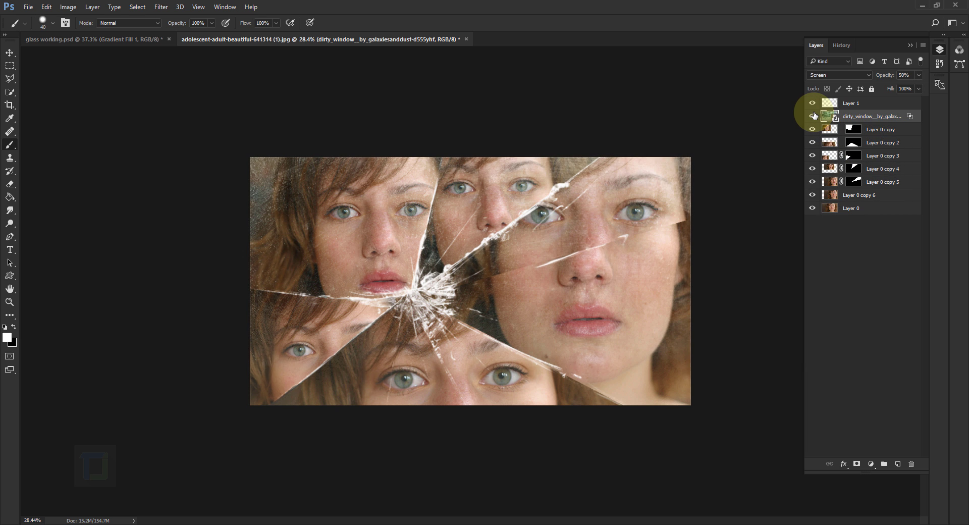
Step: Compare the image with the texture hidden and shown, then reset colours to default black and white
click(812, 116)
click(813, 116)
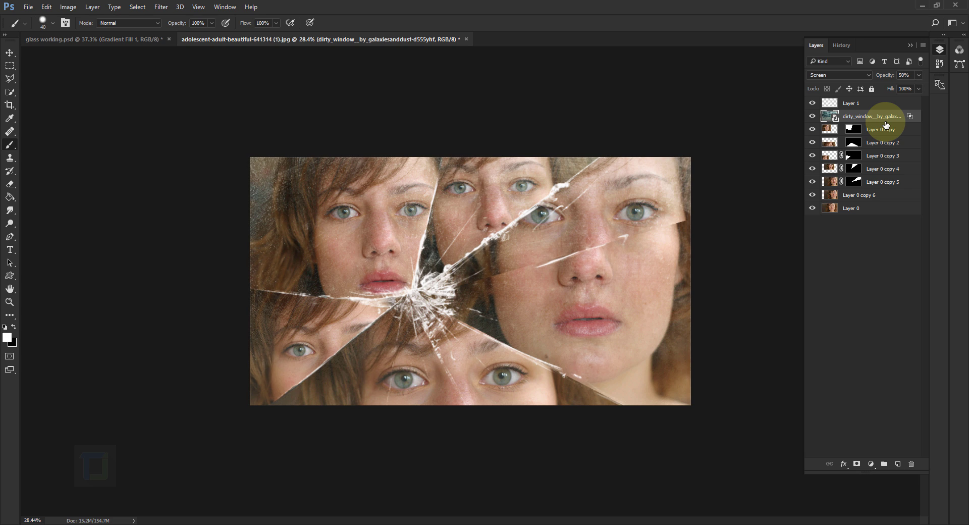
click(14, 326)
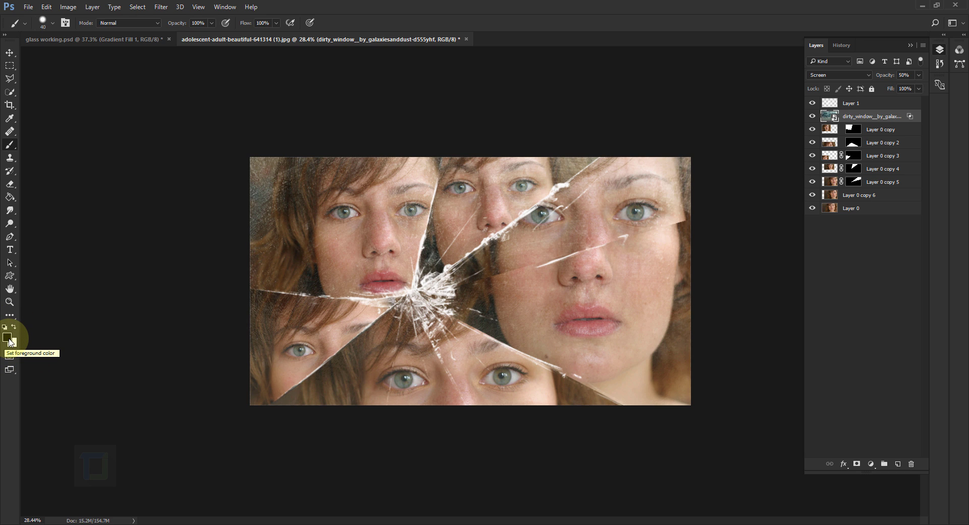
click(5, 327)
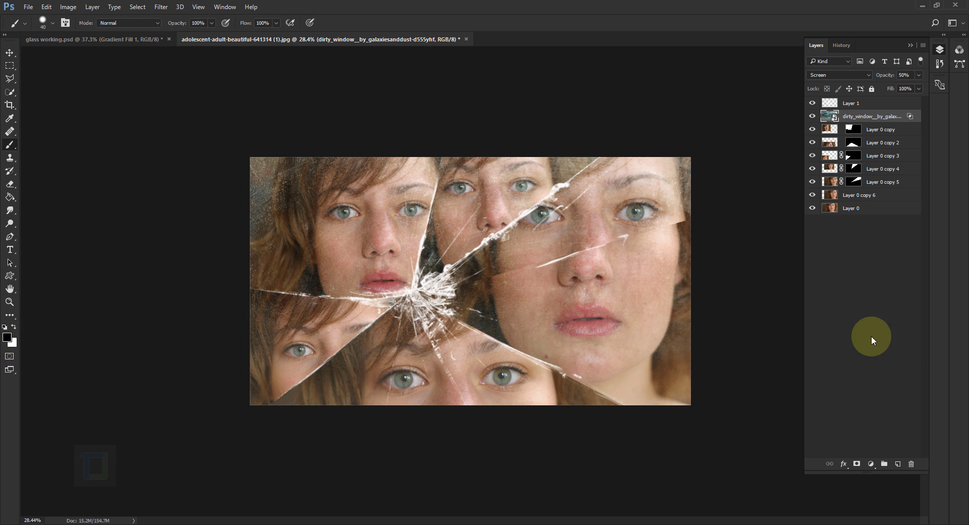
Step: Add a Gradient Fill layer using the Foreground to Transparent gradient
click(871, 463)
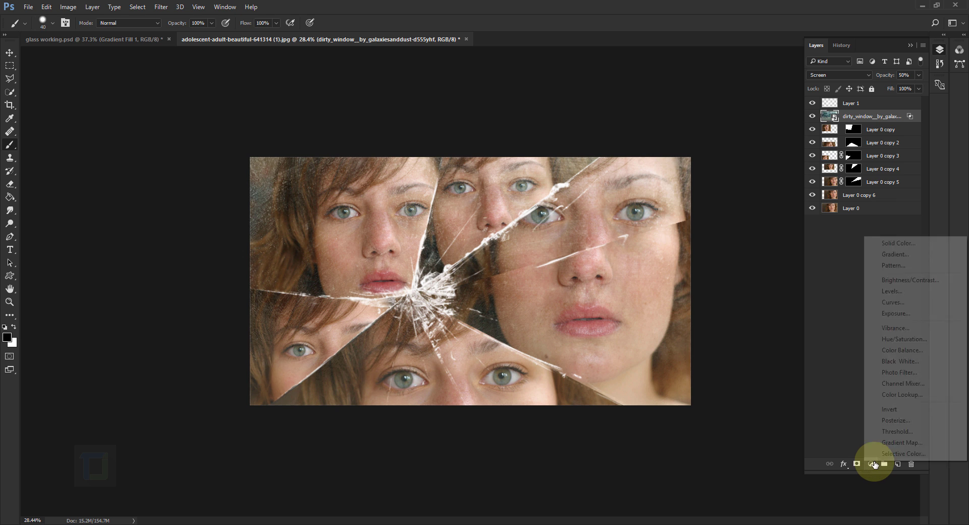
click(901, 255)
click(719, 170)
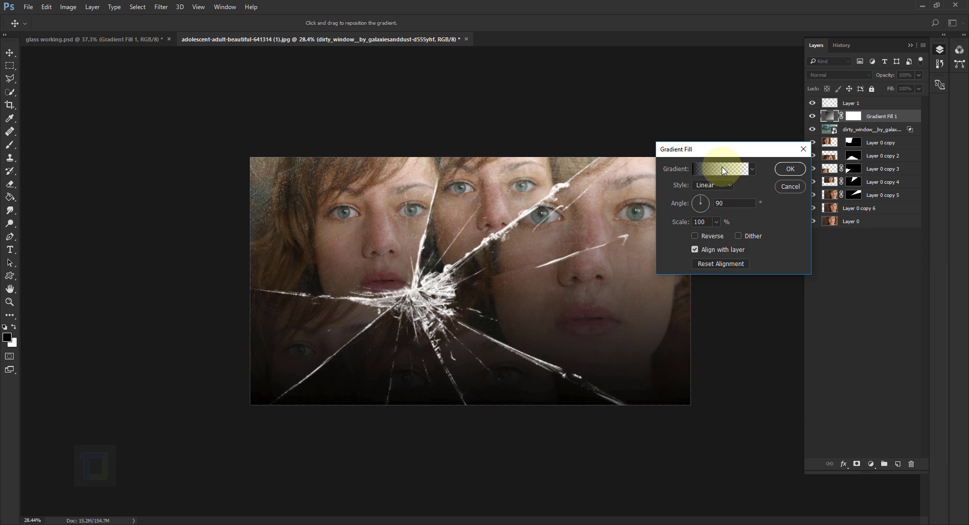
click(655, 220)
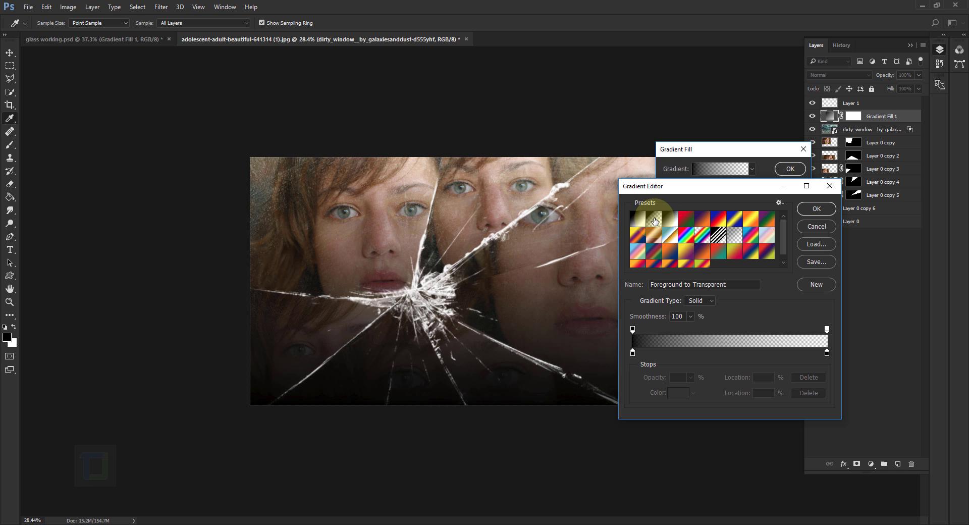
click(816, 209)
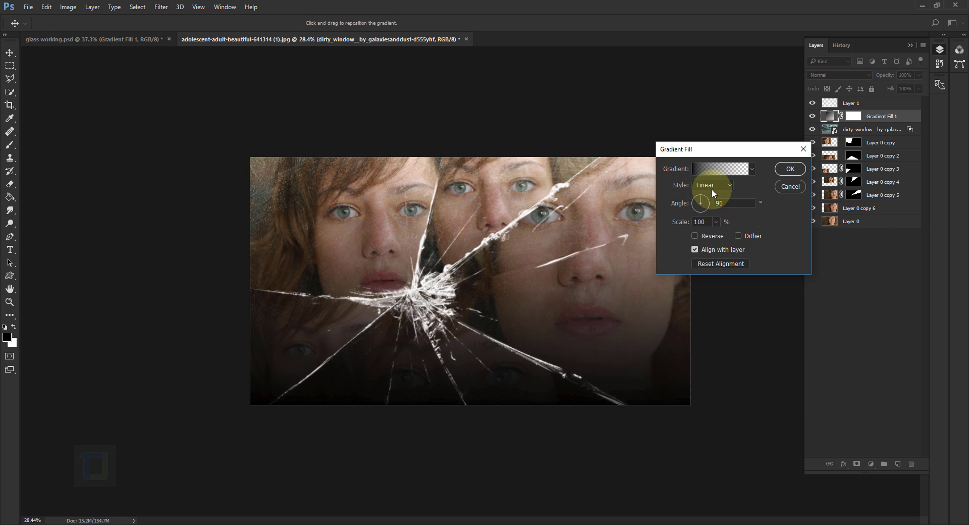
Step: Make the gradient Radial and reversed at 264% scale, and confirm it
click(705, 184)
click(705, 197)
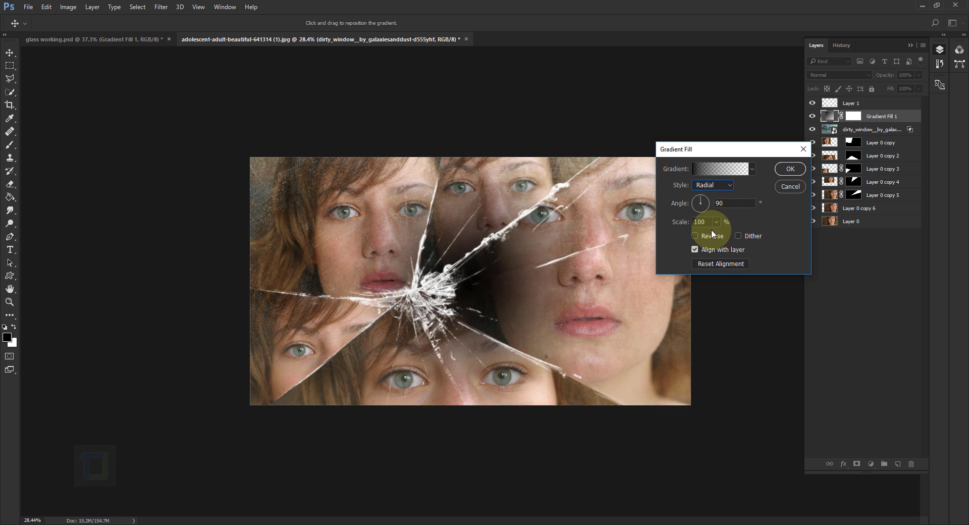
click(695, 236)
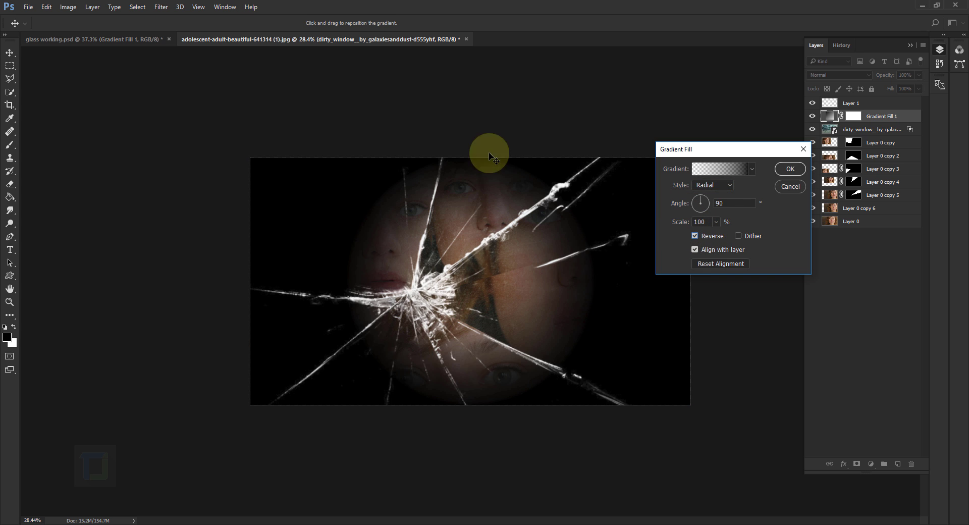
click(716, 222)
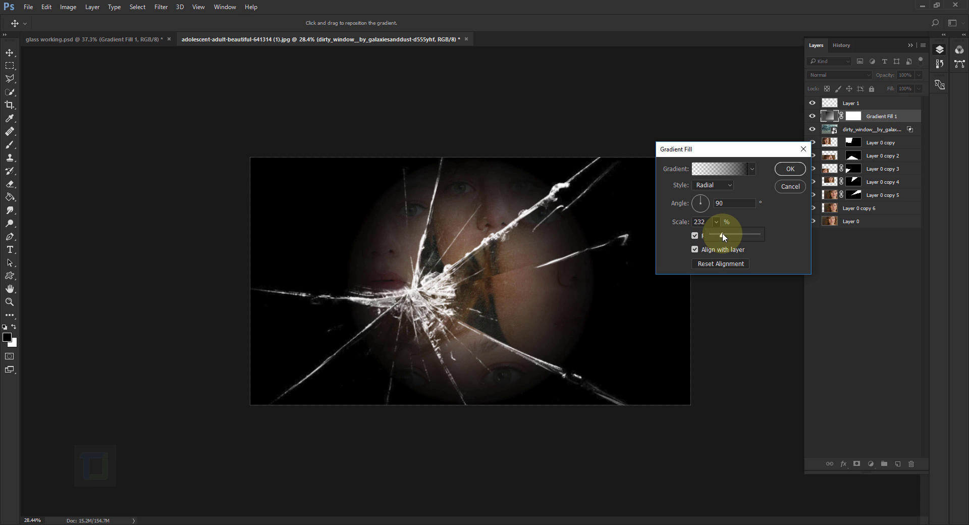
drag(723, 237, 722, 237)
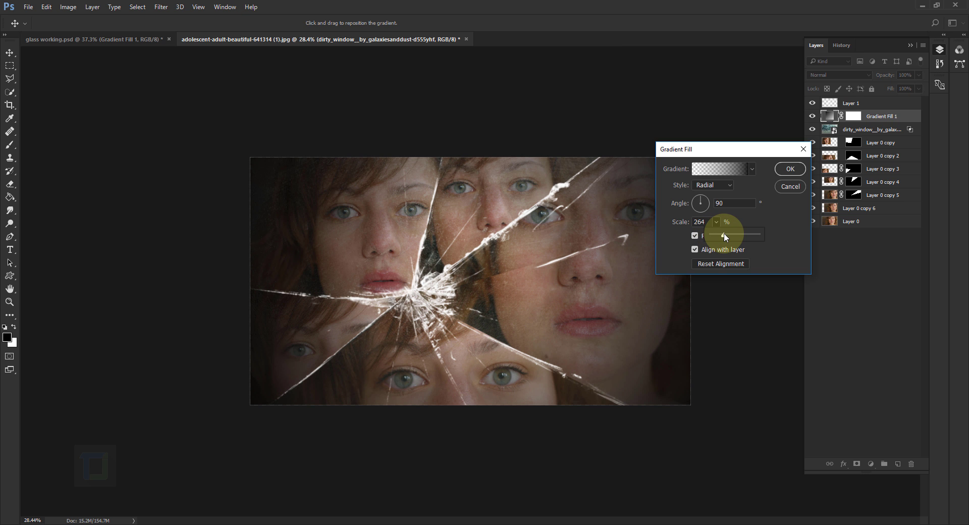
click(784, 174)
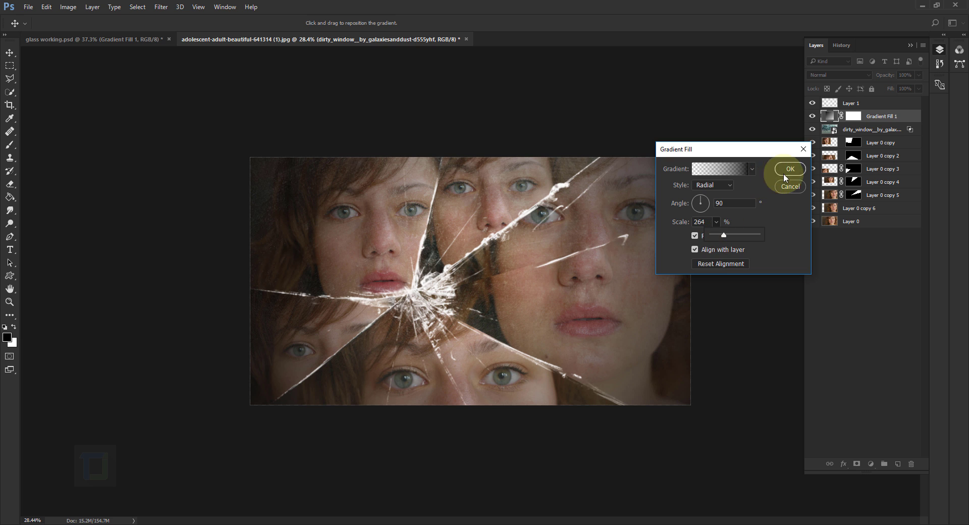
click(786, 172)
key(b)
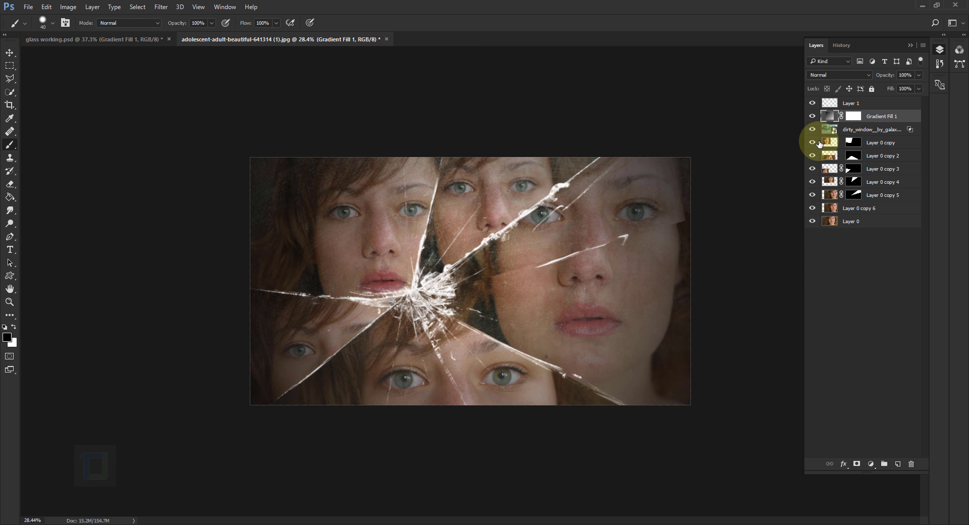
Step: Set Gradient Fill 1 to Soft Light at 74% opacity, compare it on and off, and select Layer 1
click(831, 74)
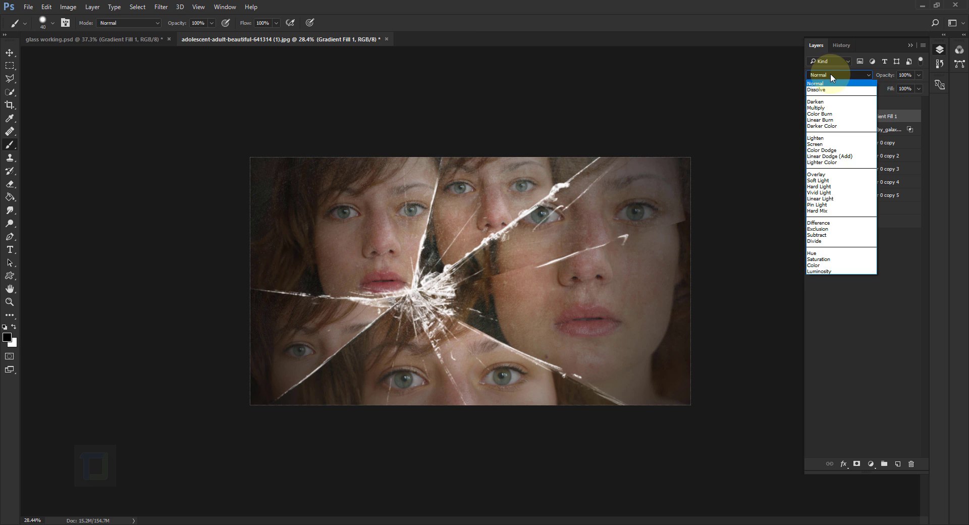
click(817, 180)
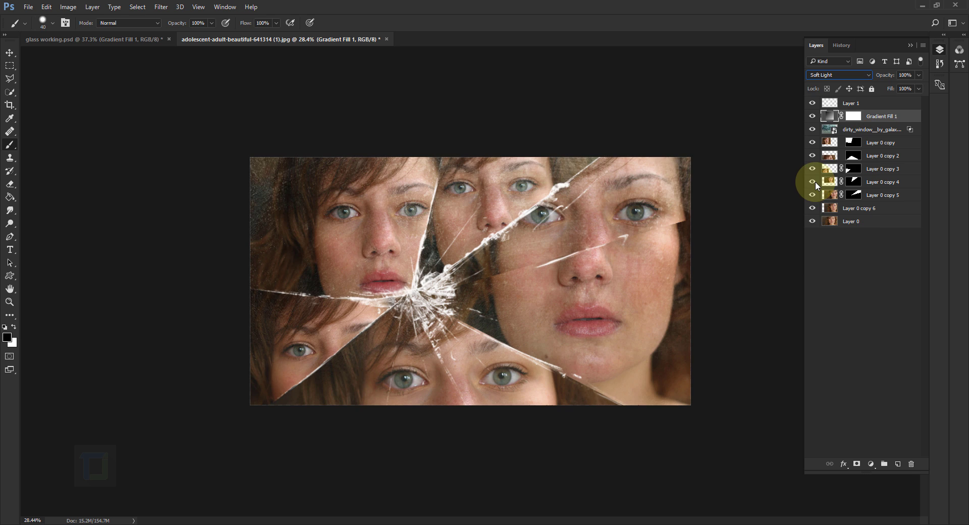
click(919, 75)
drag(919, 89, 907, 89)
click(812, 118)
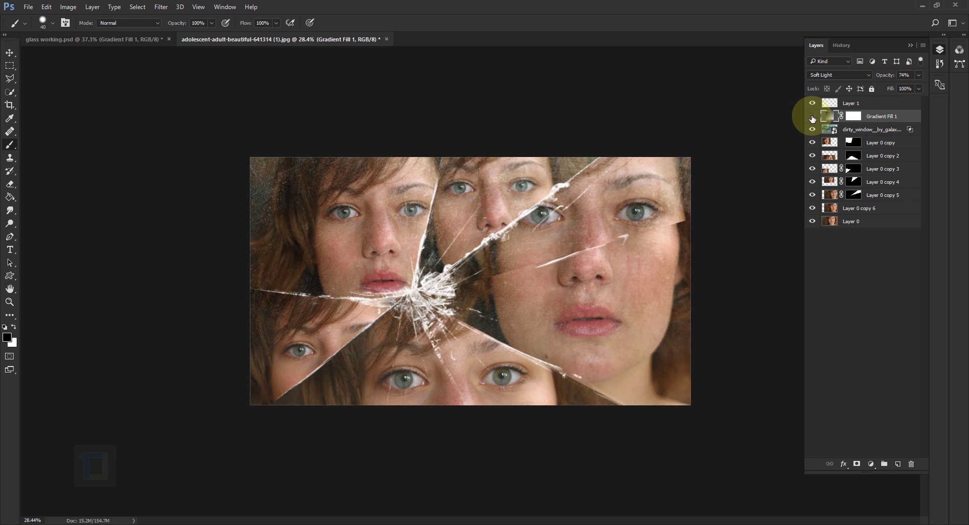
click(812, 116)
scroll(604, 269, up, 1)
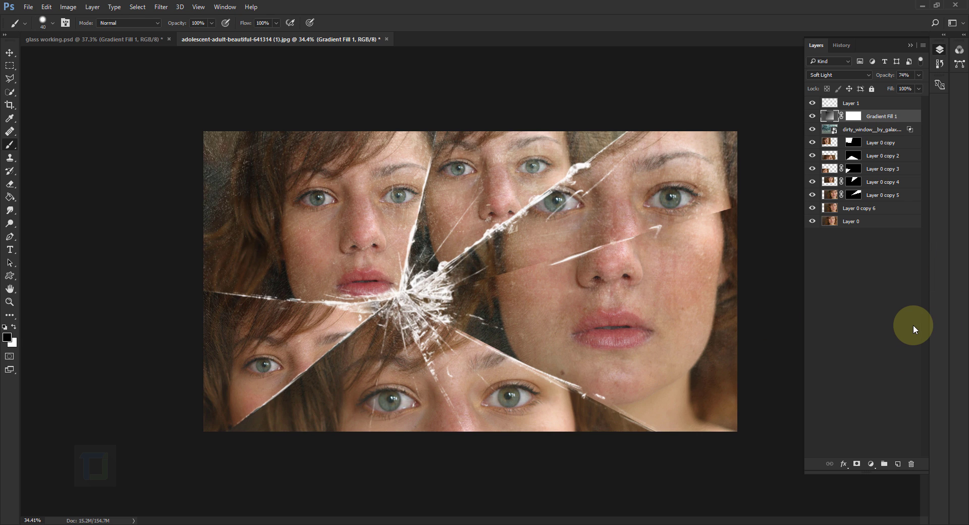
click(880, 103)
Step: Give Layer 1's cracks a Multiply Drop Shadow: 83% opacity, 2 px distance, 18 px size
click(812, 103)
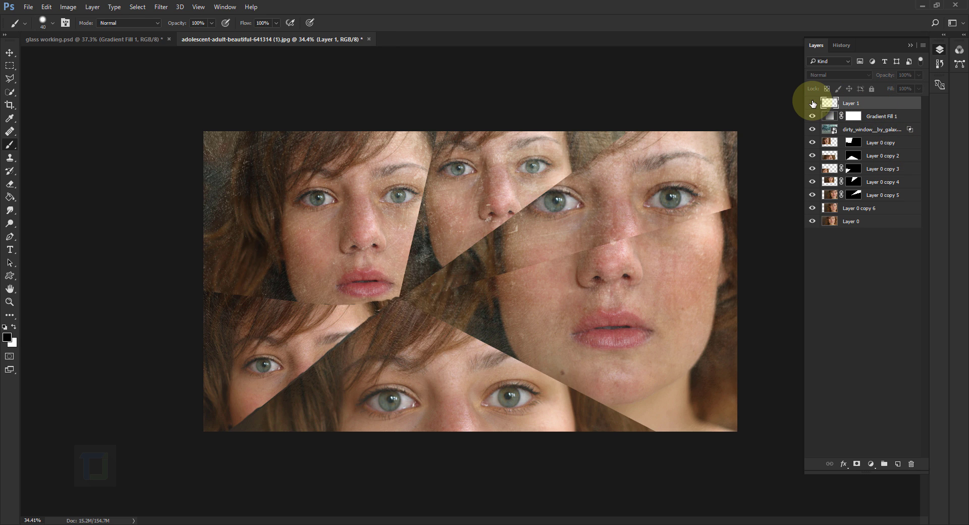
click(812, 103)
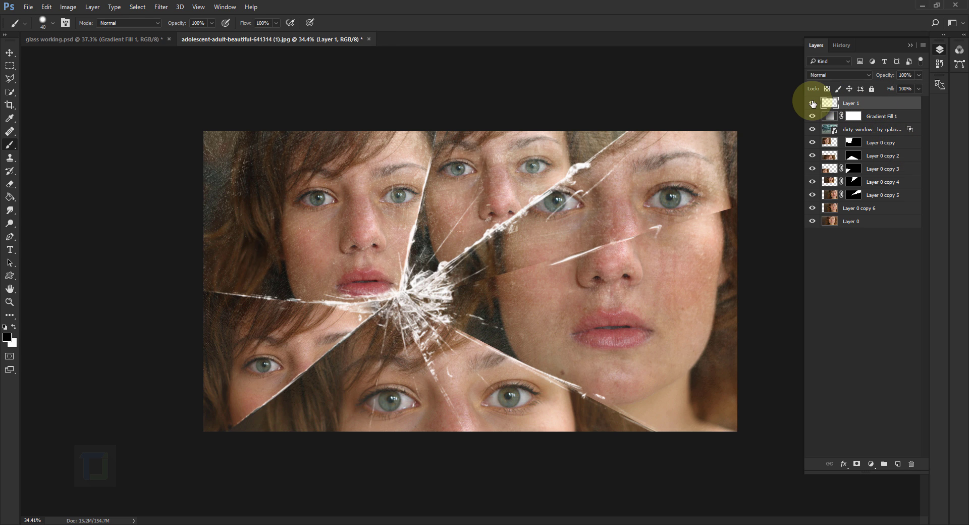
right_click(899, 107)
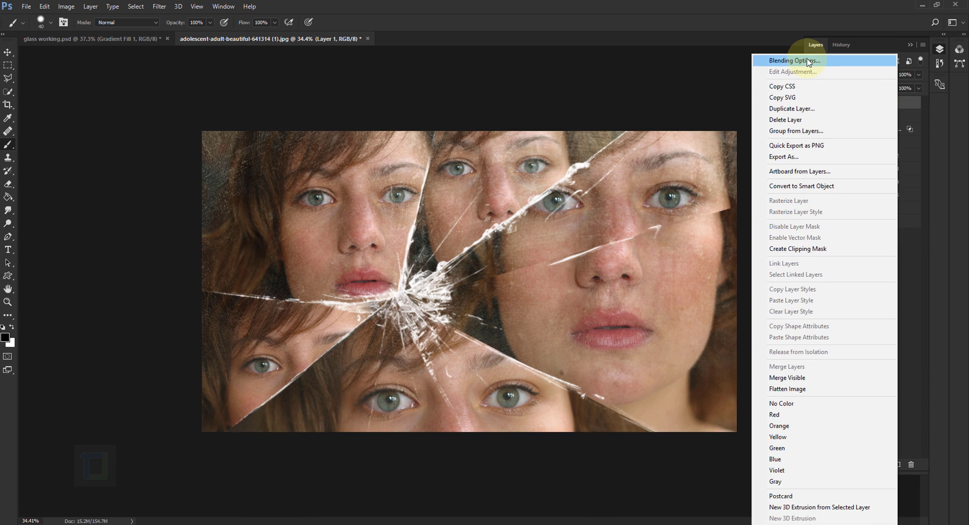
click(749, 138)
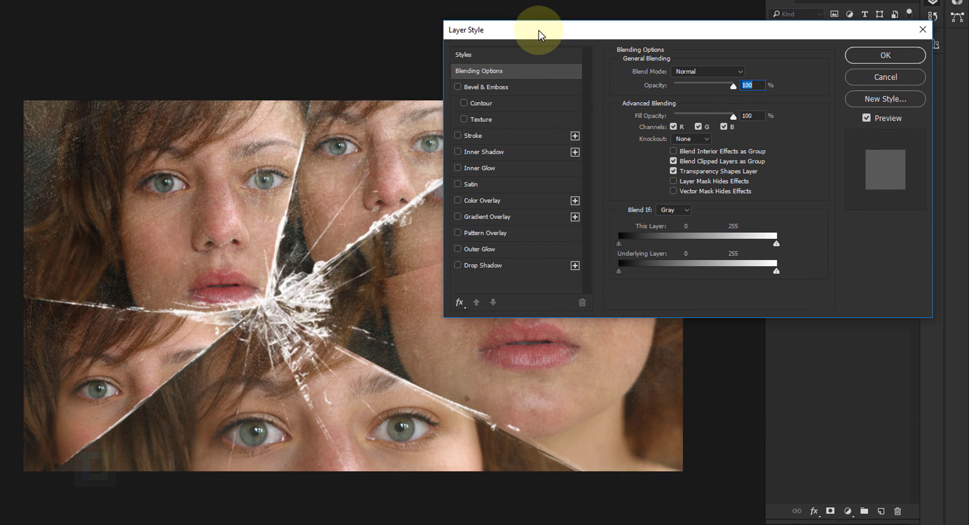
click(483, 265)
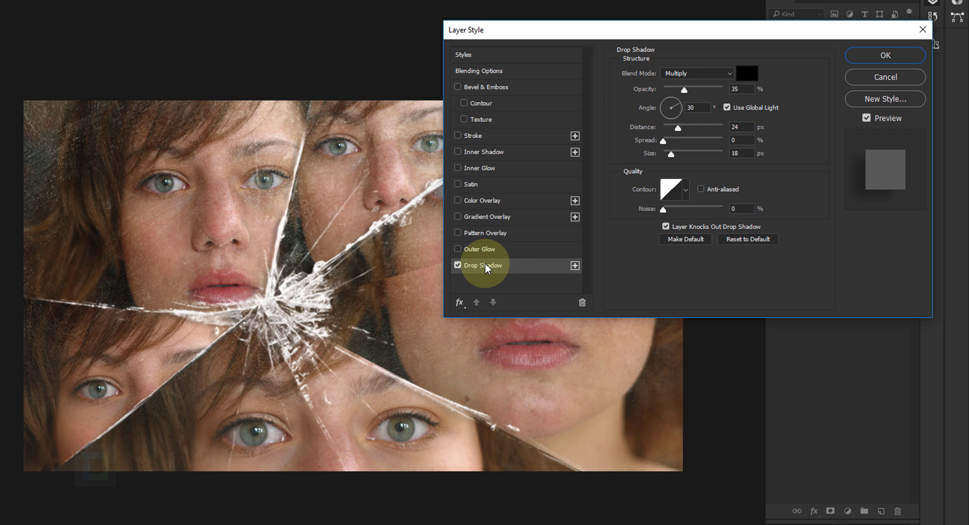
drag(685, 90, 713, 92)
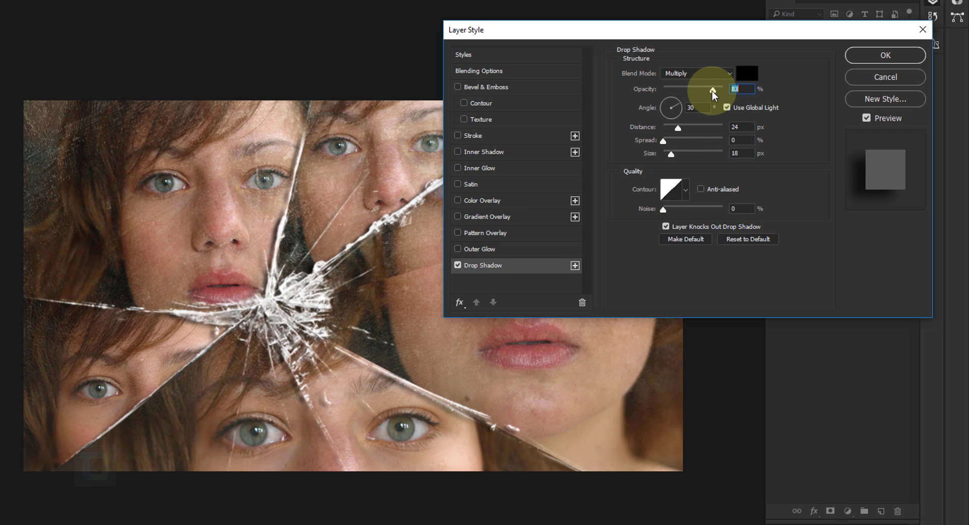
drag(678, 128, 667, 129)
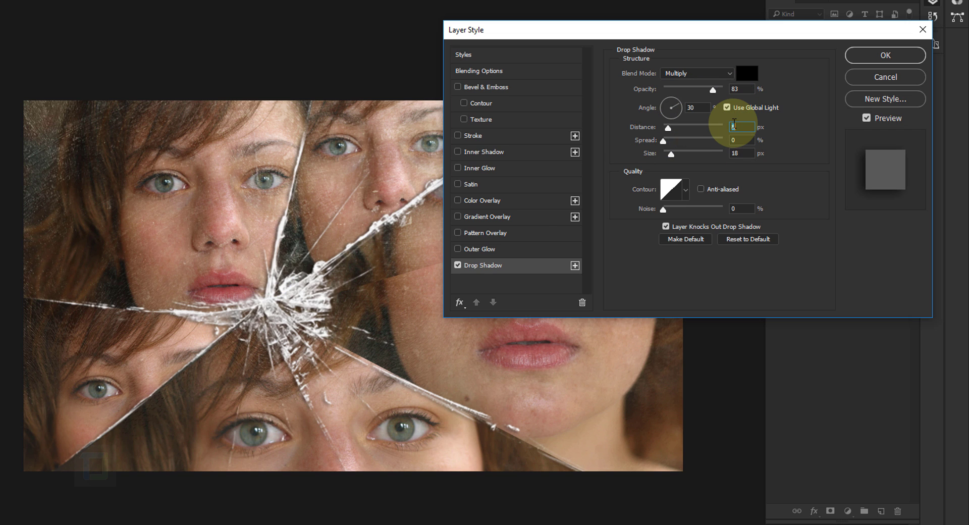
text(3)
double_click(734, 126)
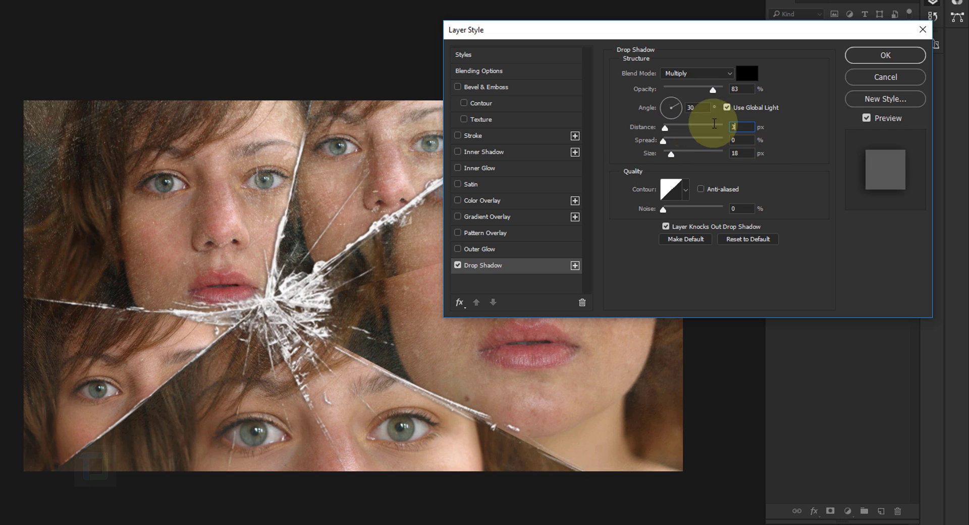
text(2)
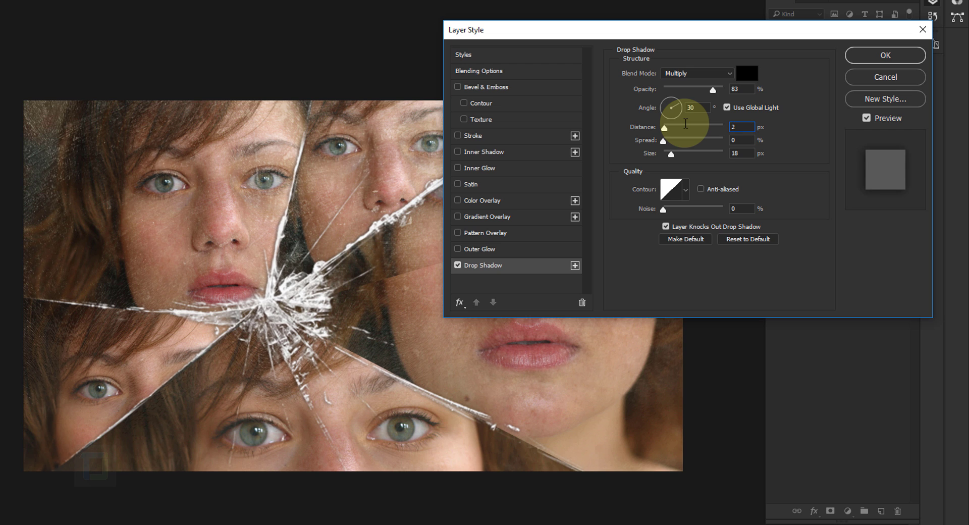
click(886, 55)
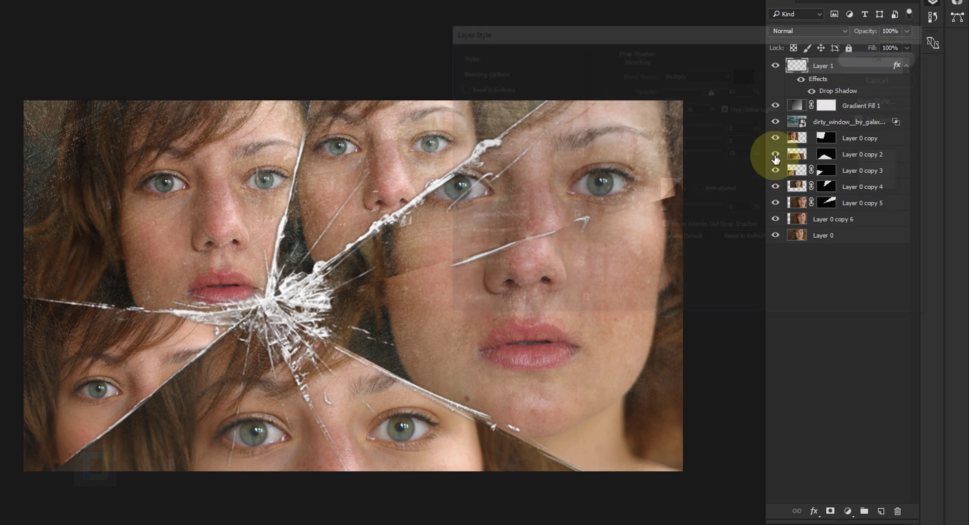
click(801, 83)
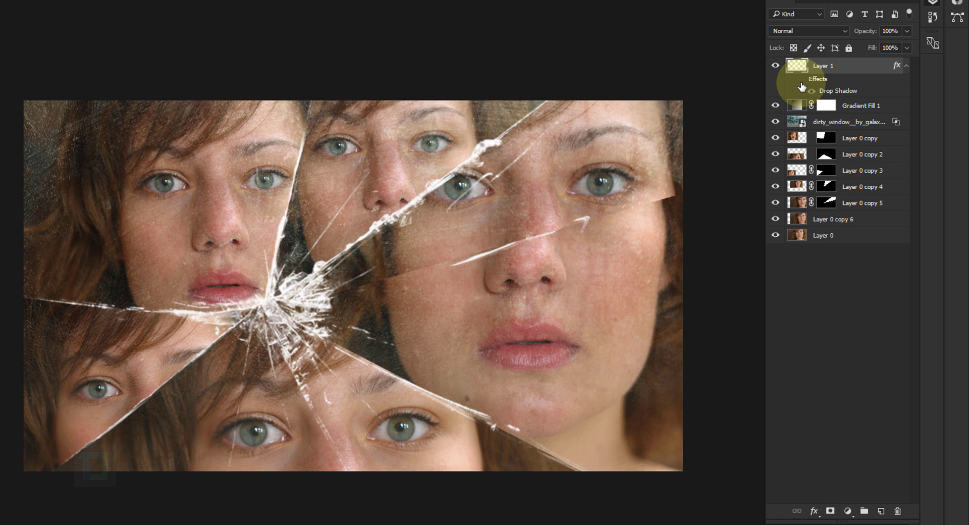
click(802, 84)
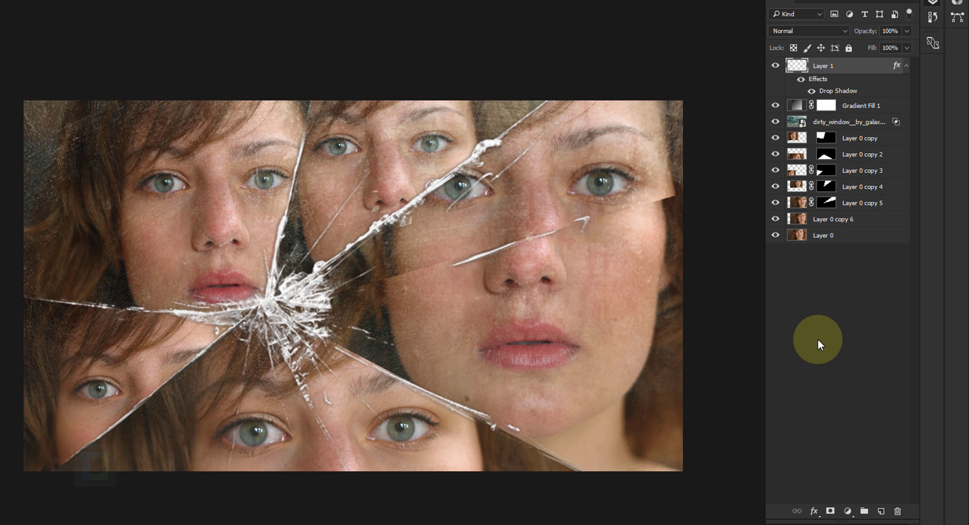